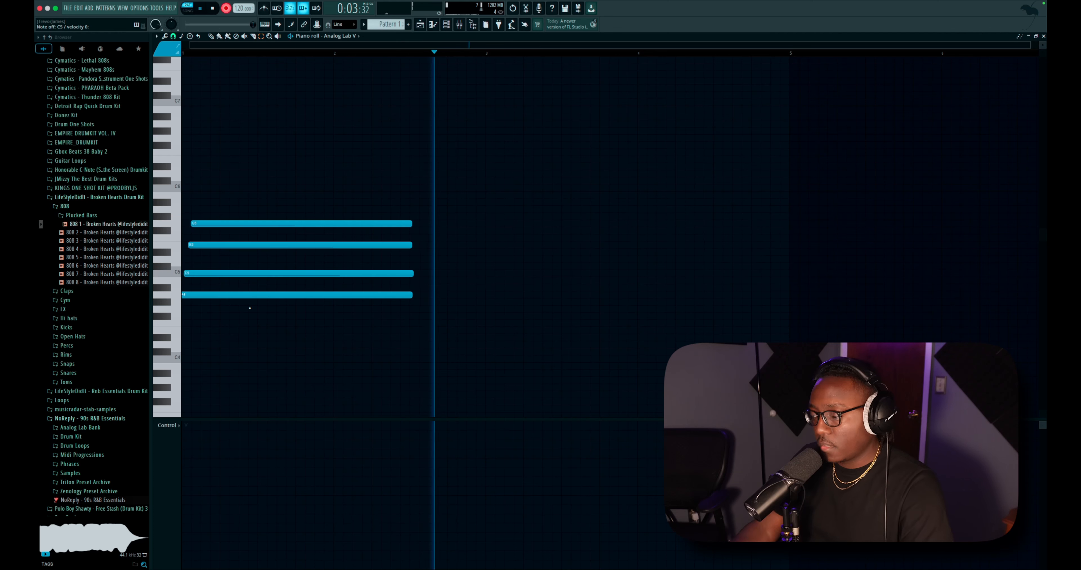
# - Stop the recording and play back the four-note chord in the piano roll
pyautogui.press('space')
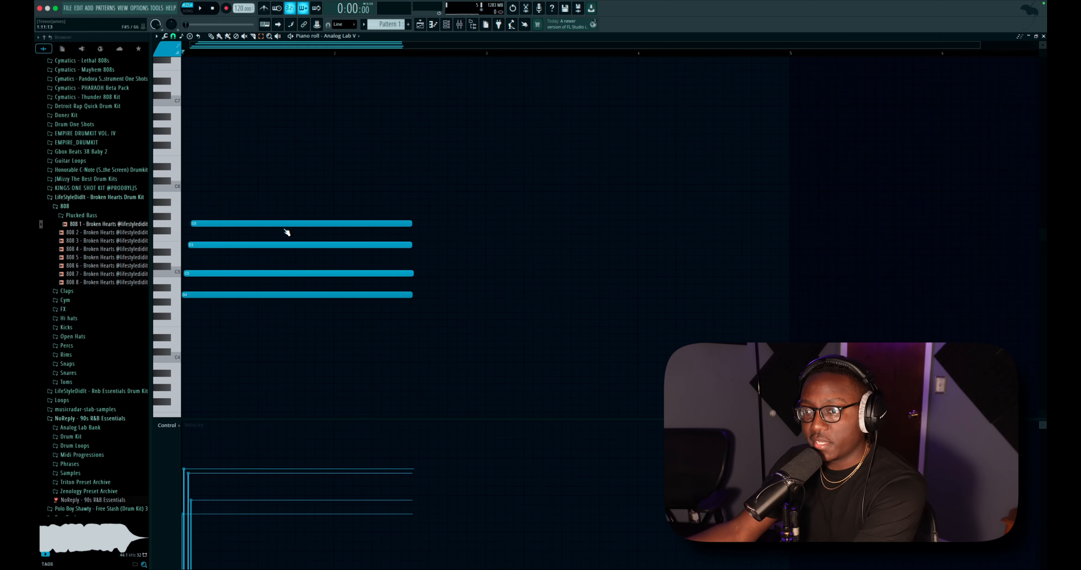
pyautogui.moveTo(291, 206); pyautogui.dragTo(282, 338)
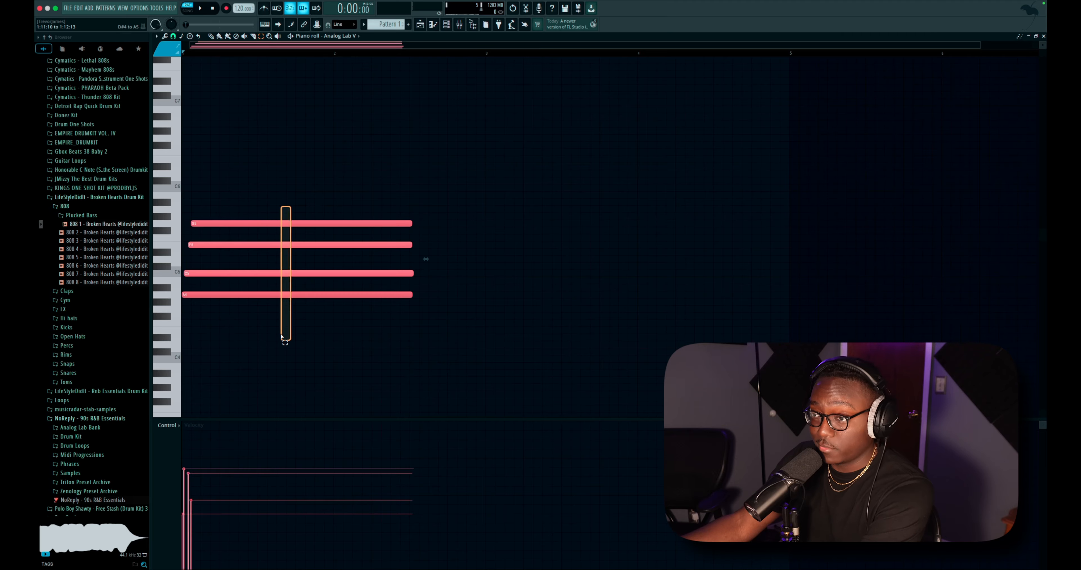
pyautogui.click(357, 323)
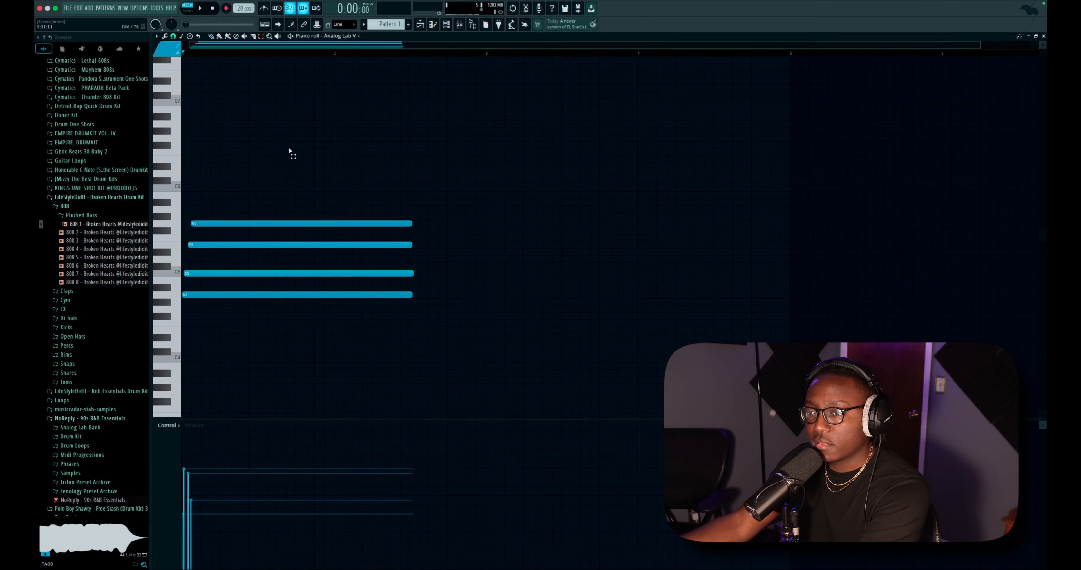
pyautogui.press('space')
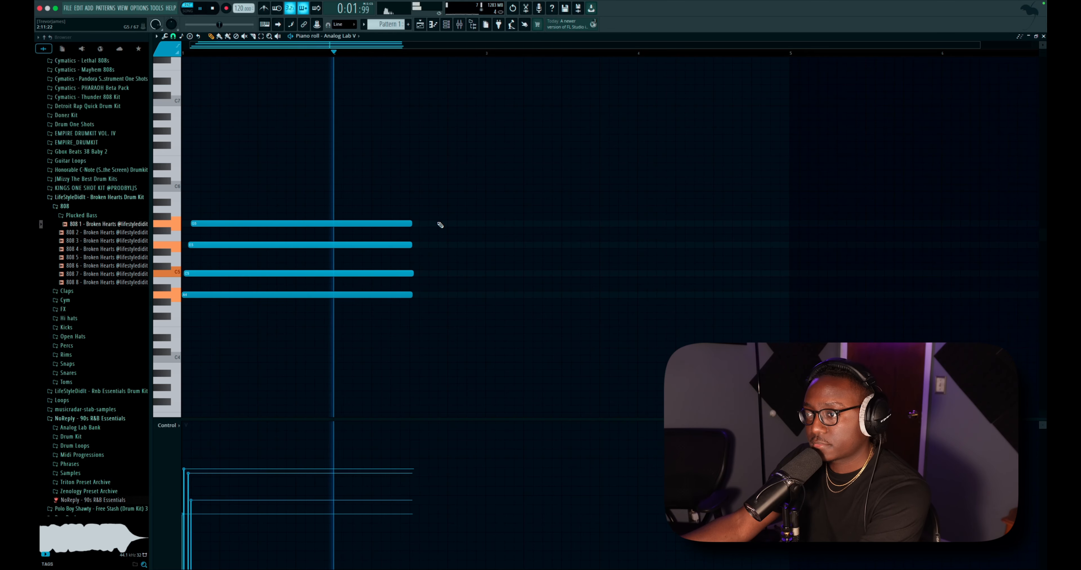
pyautogui.press('space')
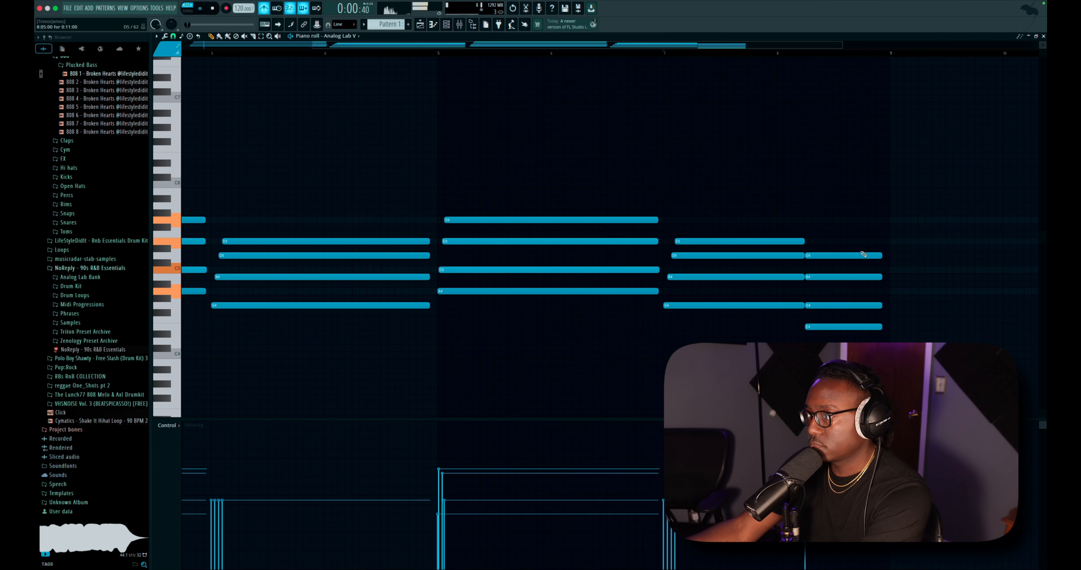
# - Strum the last chord of the progression with the Strumizer and slice off its note ends at the bar 9 line
pyautogui.press('space')
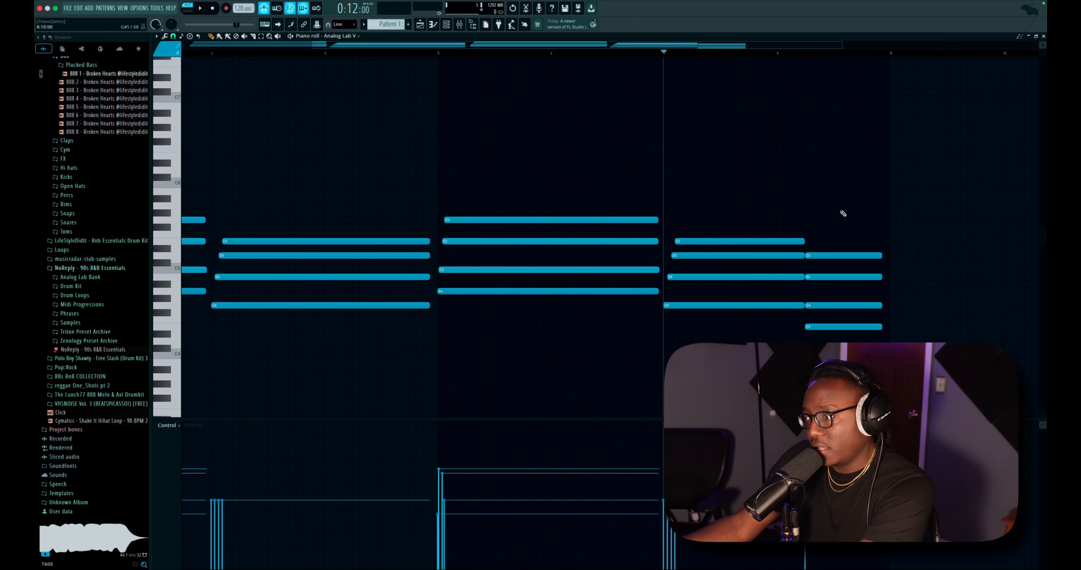
pyautogui.press('space')
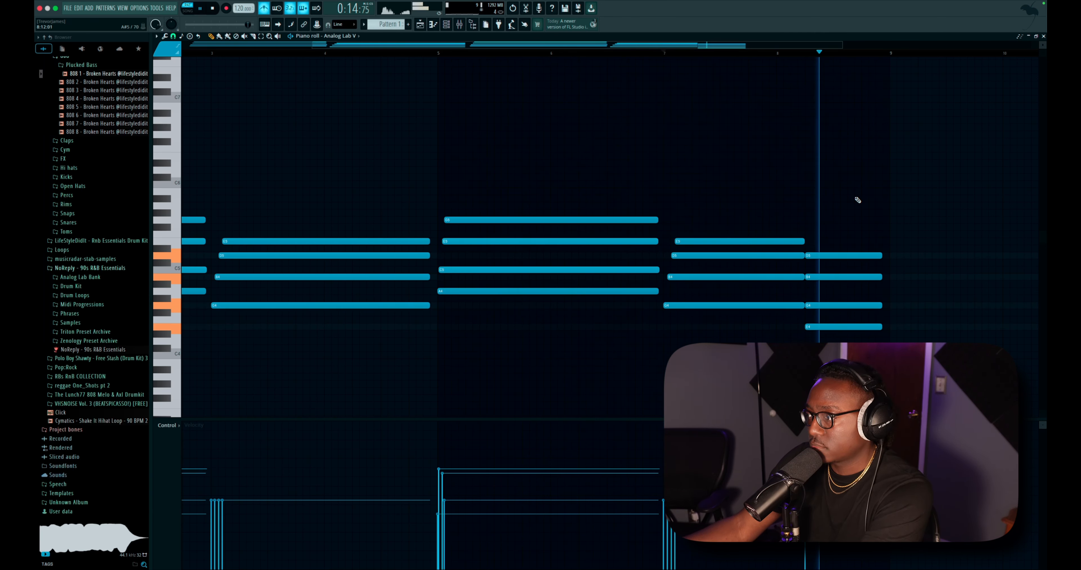
pyautogui.moveTo(853, 207); pyautogui.dragTo(833, 324)
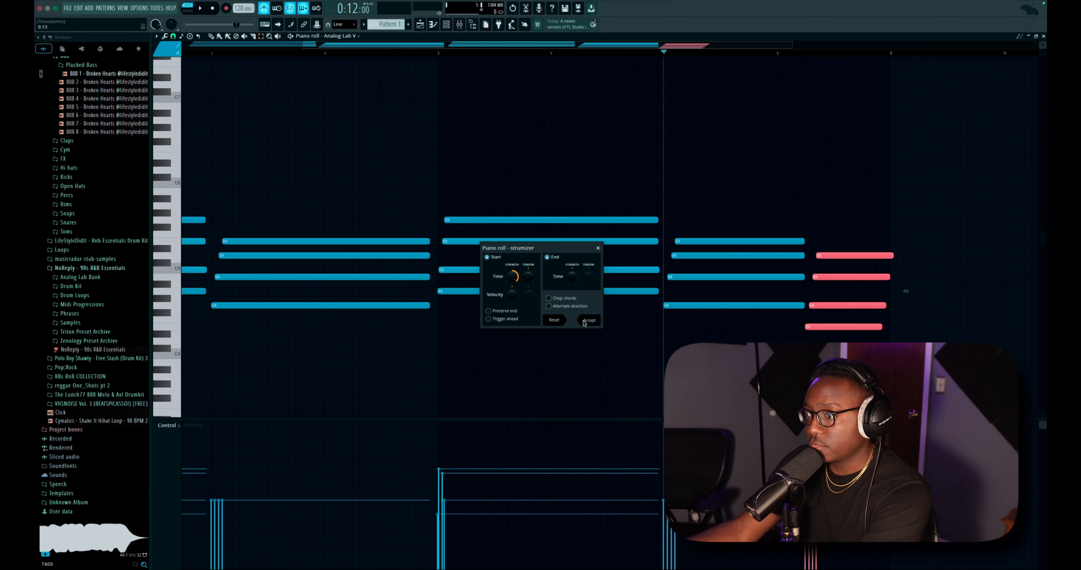
pyautogui.click(588, 320)
pyautogui.press('space')
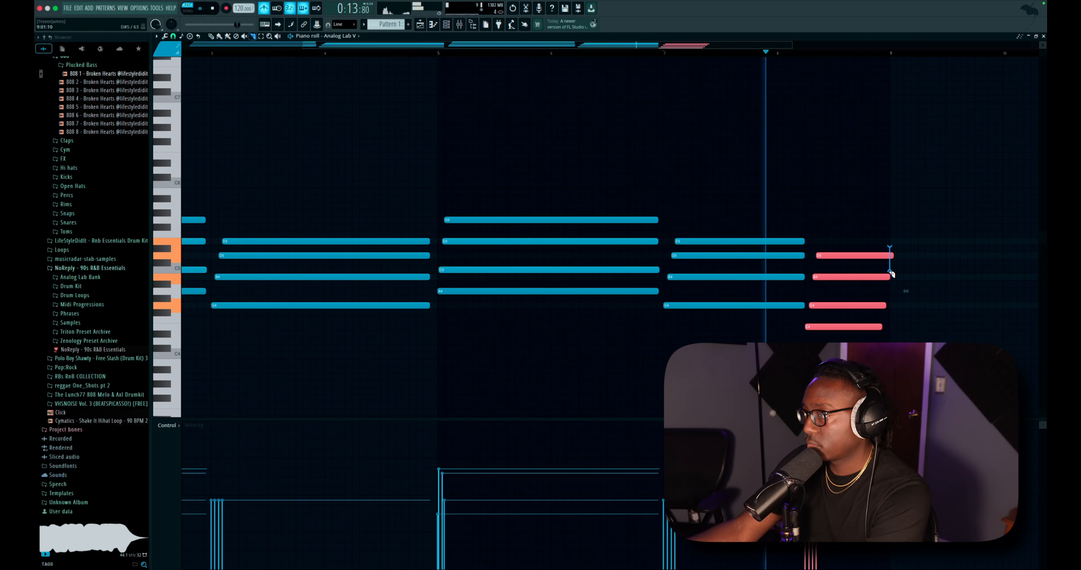
pyautogui.moveTo(889, 272); pyautogui.dragTo(889, 282)
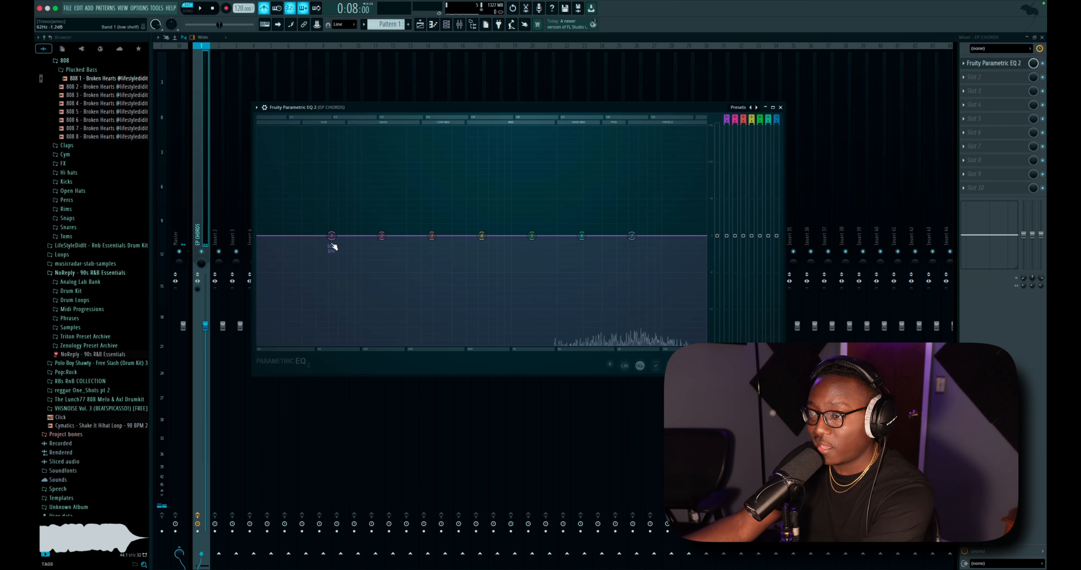
# - On the EP CHORDS Parametric EQ 2, cut the lows with band 1 at about 128 Hz and slightly boost band 5
pyautogui.moveTo(334, 244); pyautogui.dragTo(379, 344)
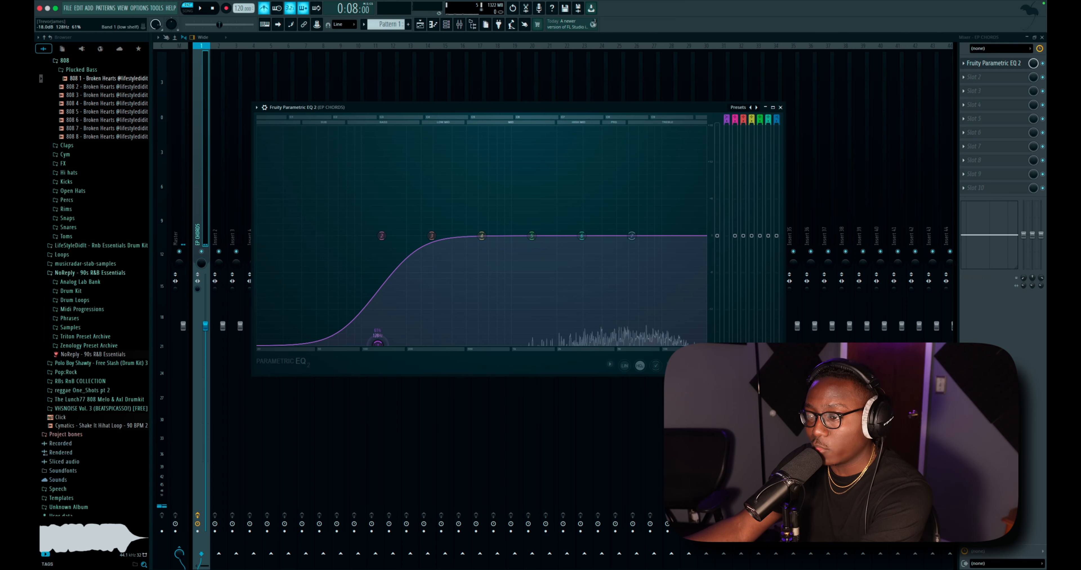
pyautogui.moveTo(253, 373); pyautogui.dragTo(260, 373)
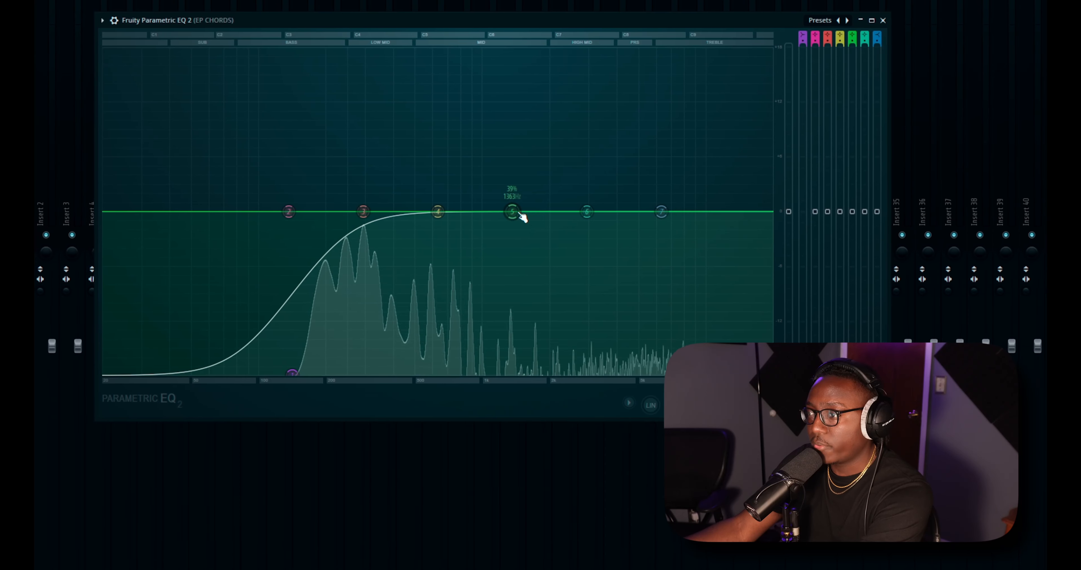
pyautogui.moveTo(507, 211); pyautogui.dragTo(545, 192)
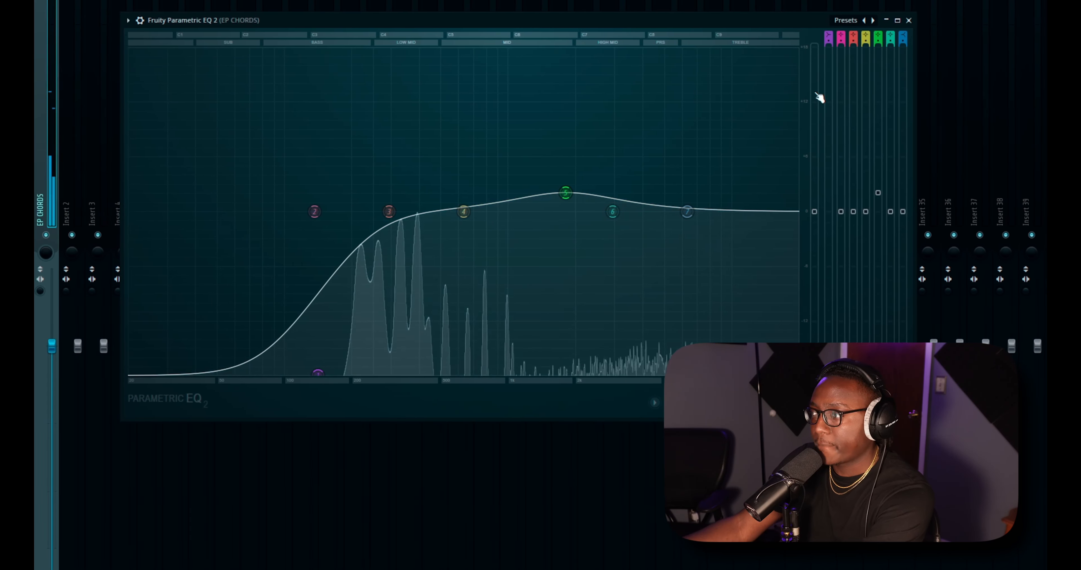
pyautogui.click(915, 20)
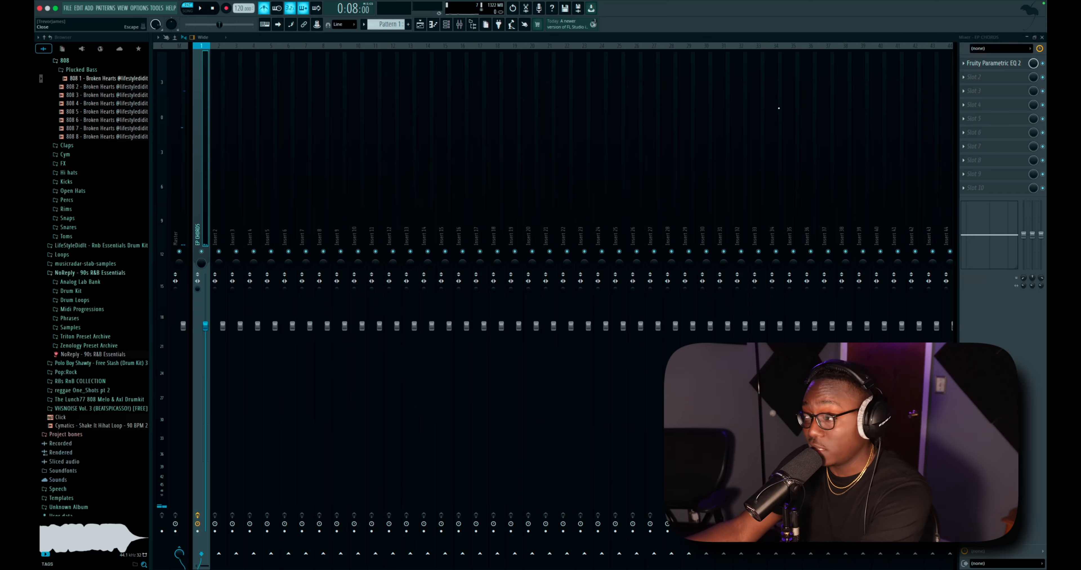
# - Add the UADx LA-2A Tube Compressor to the second effect slot of EP CHORDS and adjust its Peak Reduction
pyautogui.click(994, 78)
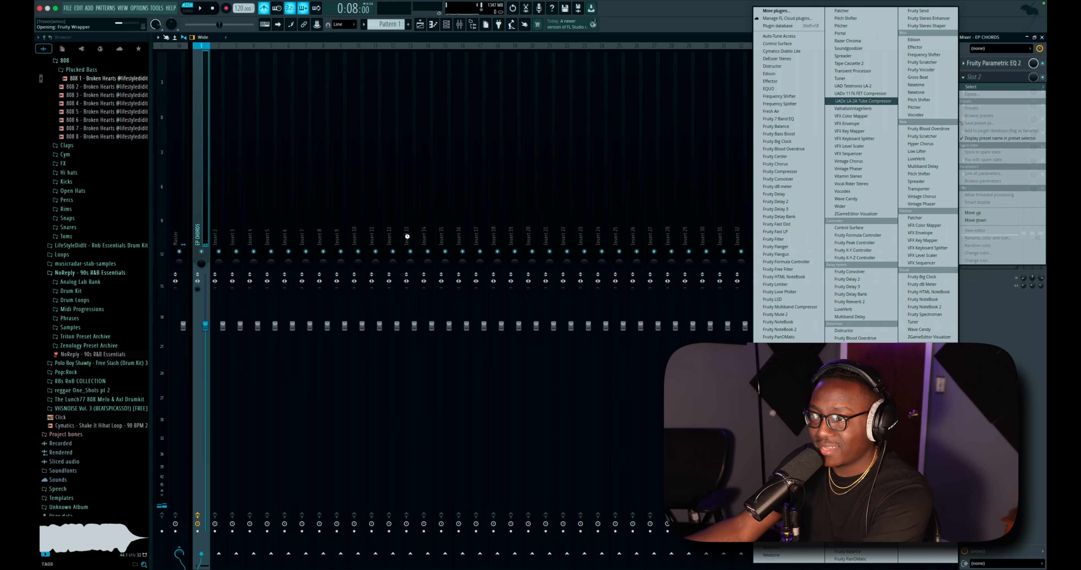
pyautogui.click(862, 101)
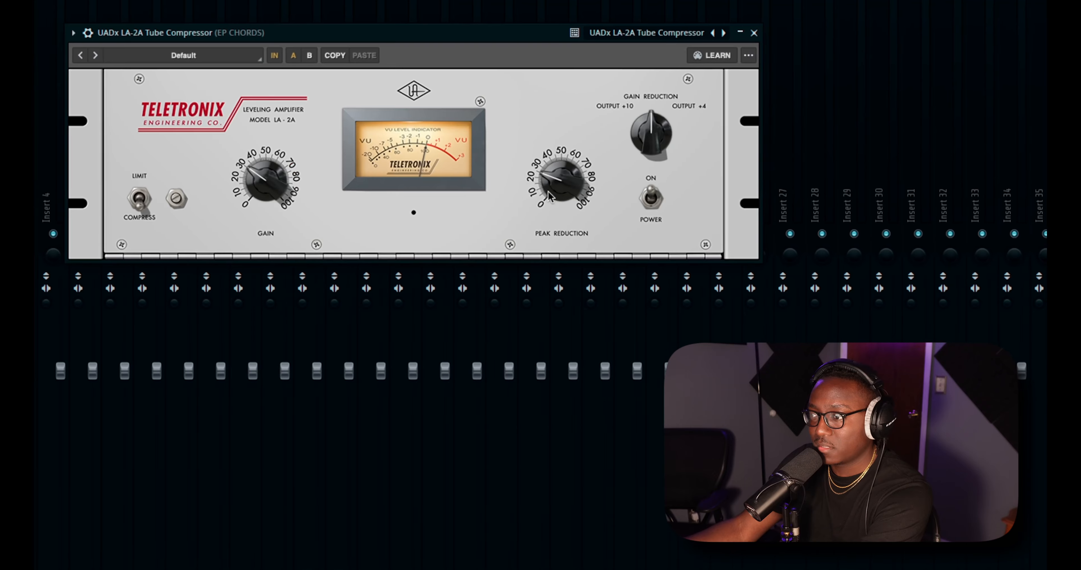
pyautogui.moveTo(559, 187); pyautogui.dragTo(562, 167)
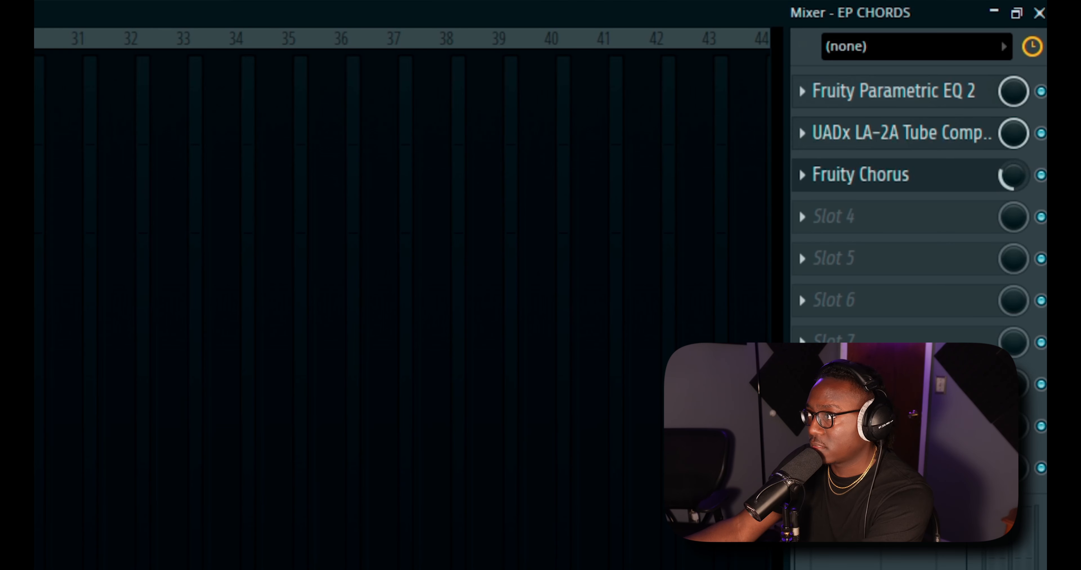
# - Add ValhallaVintageVerb to EP CHORDS in slot 4 with LowCut 470 Hz, HighCut 7660 Hz and Mix 22.4 %
pyautogui.click(832, 216)
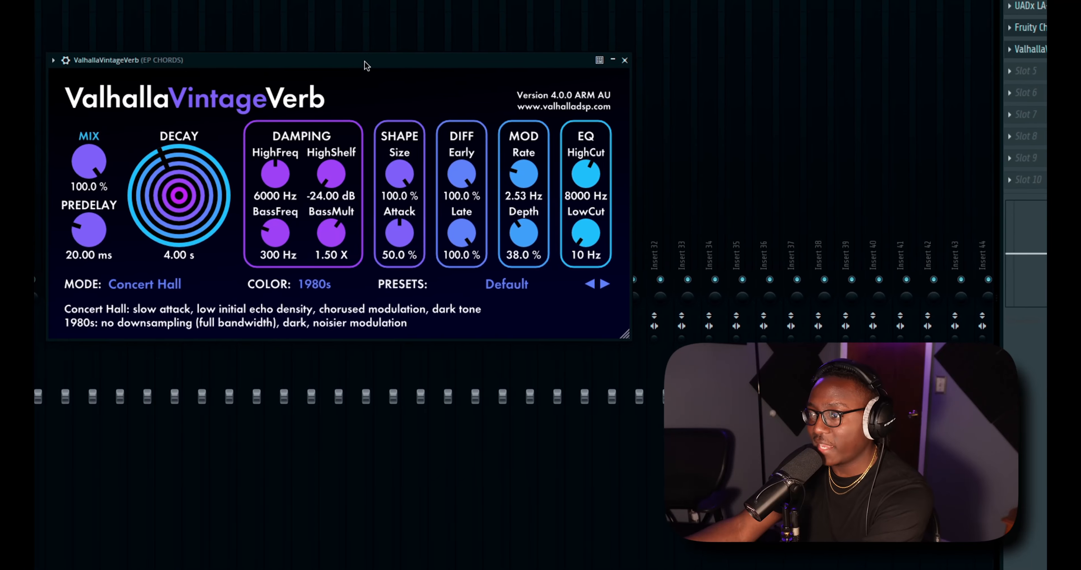
pyautogui.moveTo(594, 242); pyautogui.dragTo(592, 193)
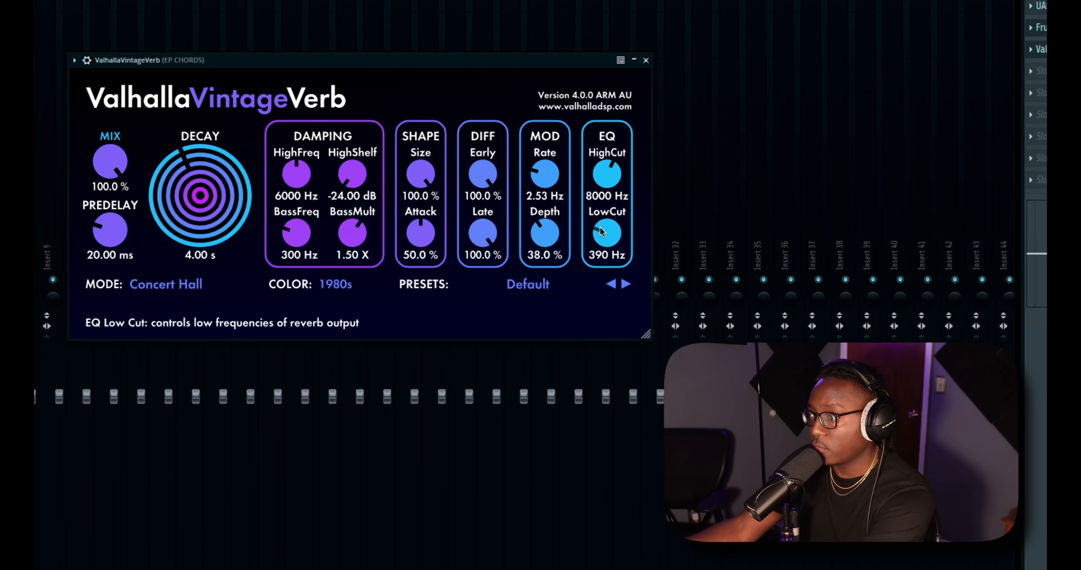
pyautogui.moveTo(593, 237); pyautogui.dragTo(592, 222)
pyautogui.moveTo(612, 183); pyautogui.dragTo(613, 193)
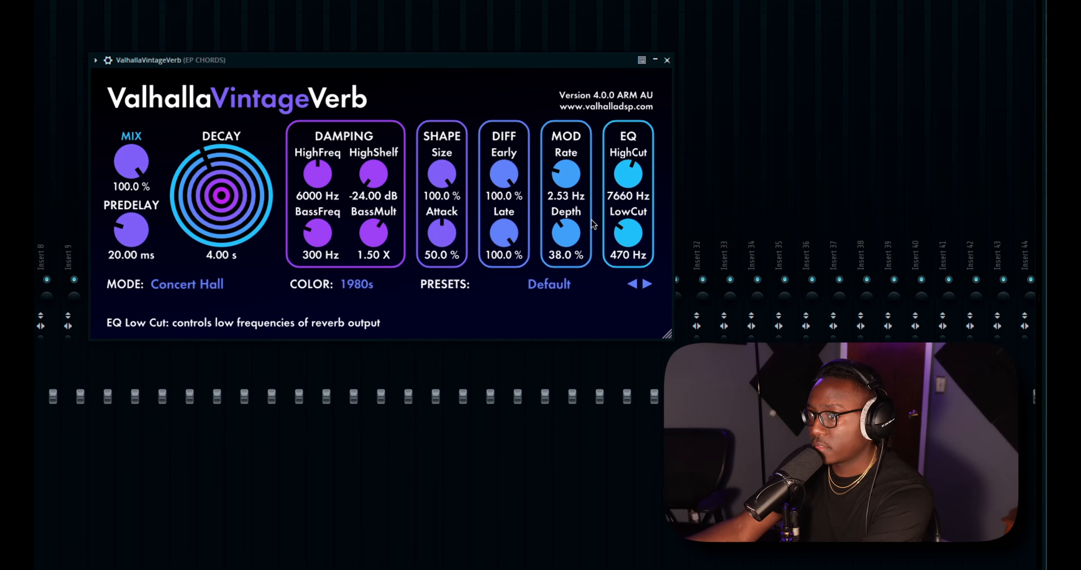
pyautogui.moveTo(121, 161); pyautogui.dragTo(166, 283)
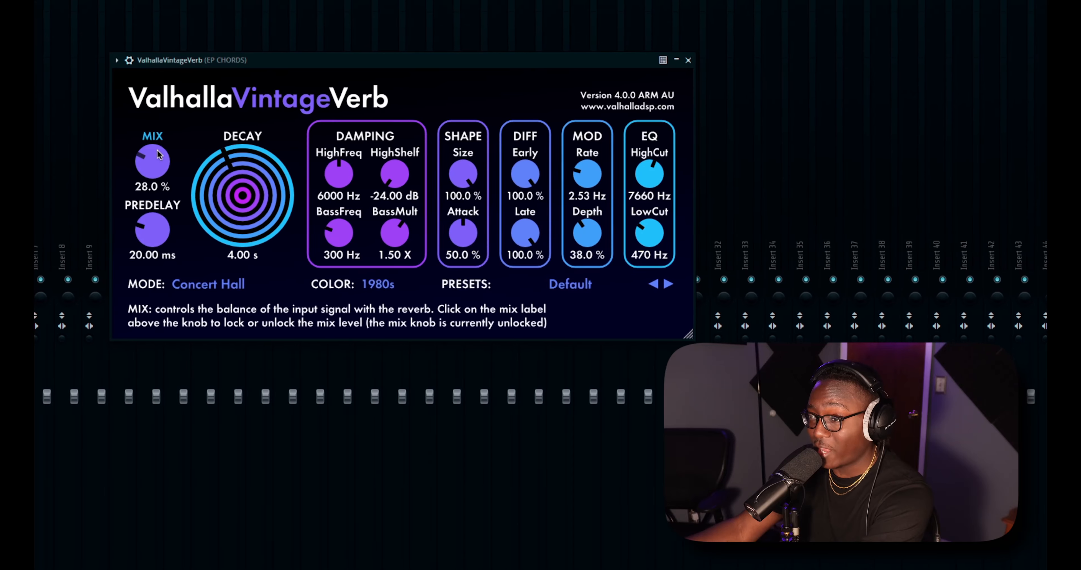
pyautogui.moveTo(145, 151); pyautogui.dragTo(210, 161)
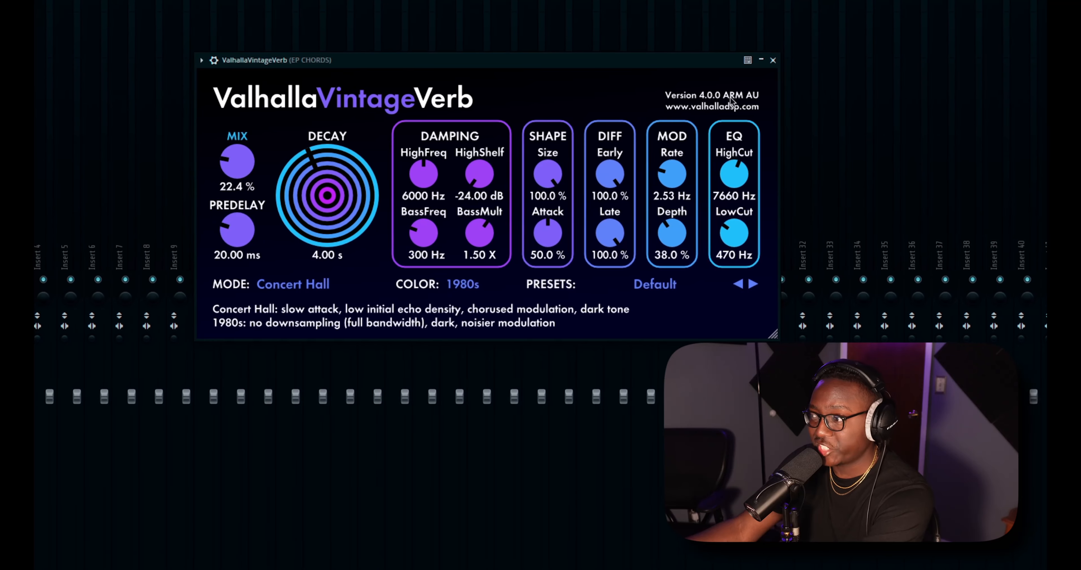
pyautogui.click(783, 61)
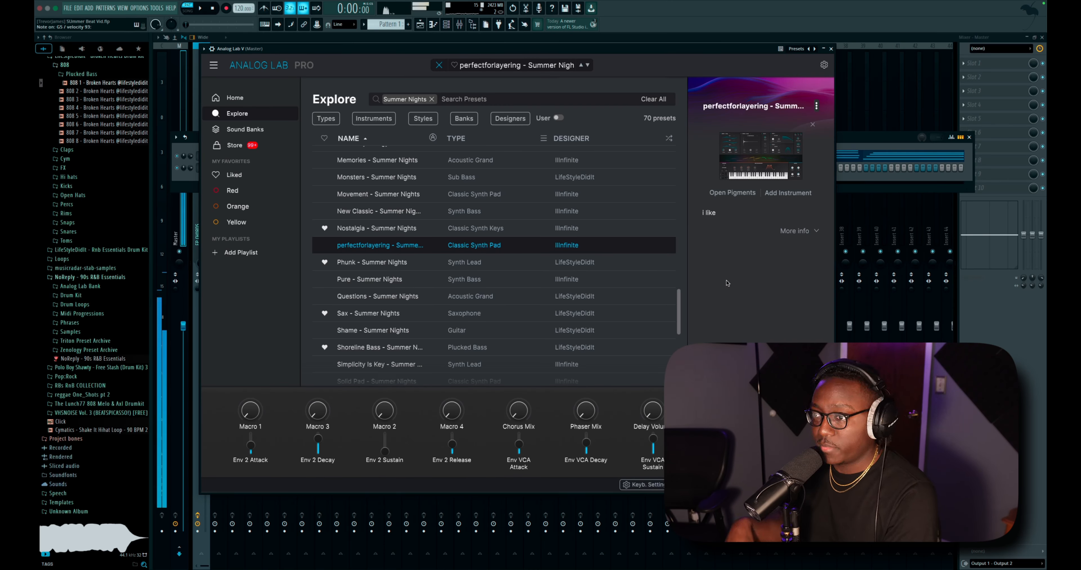
# - Apply legato to all the layered pad chords in the piano roll so each chord extends to the next
pyautogui.click(832, 49)
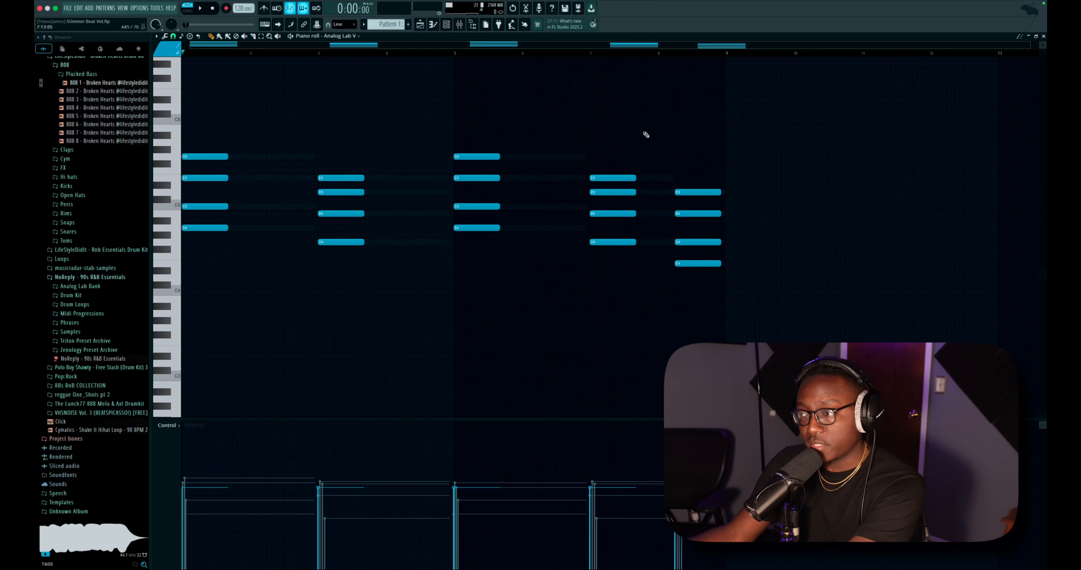
pyautogui.moveTo(743, 123); pyautogui.dragTo(35, 338)
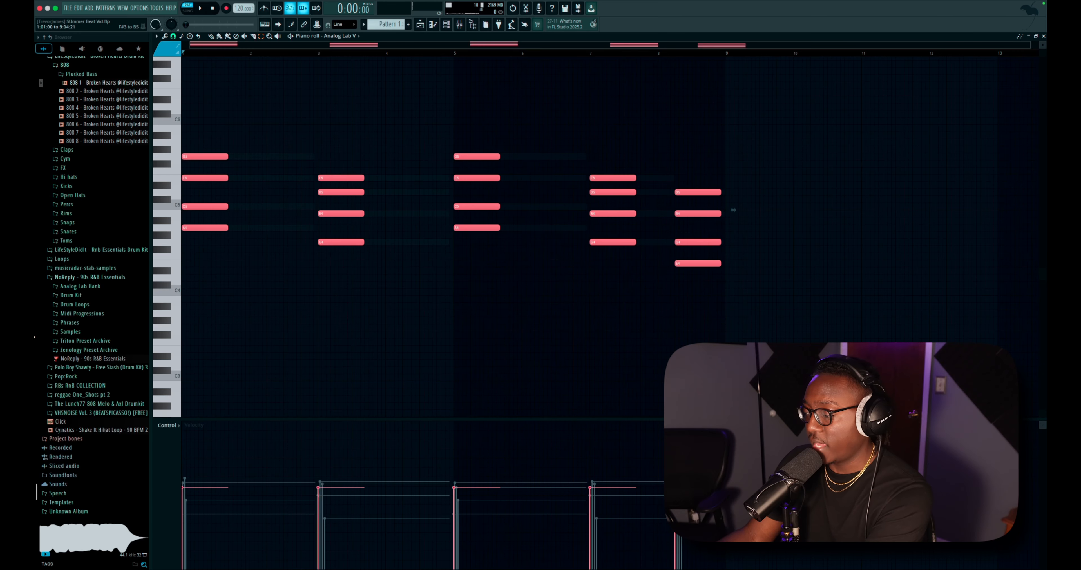
pyautogui.press('super+l')
pyautogui.press('super+d')
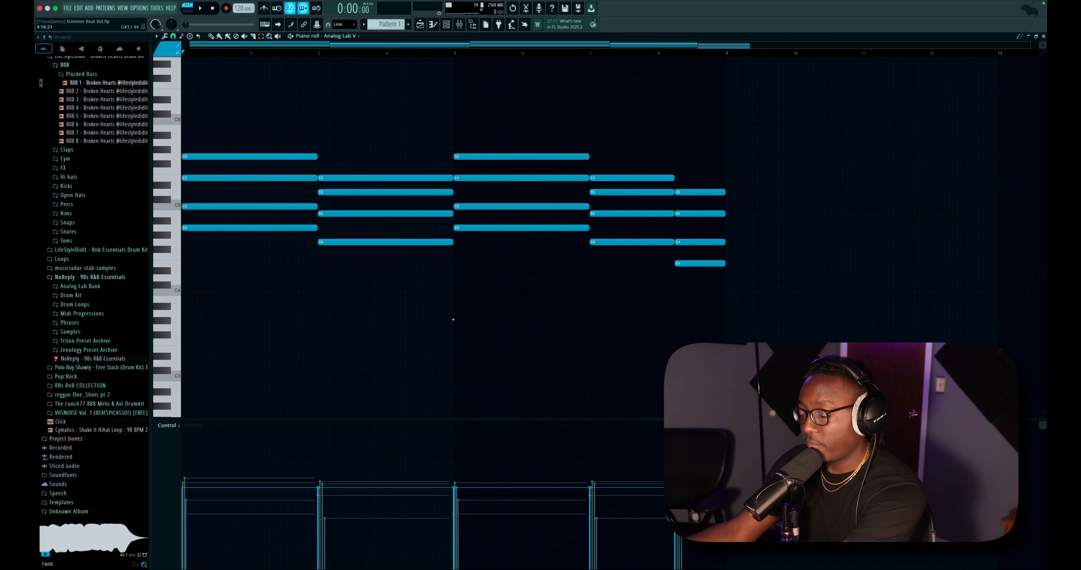
pyautogui.scroll(-3, 455, 324)
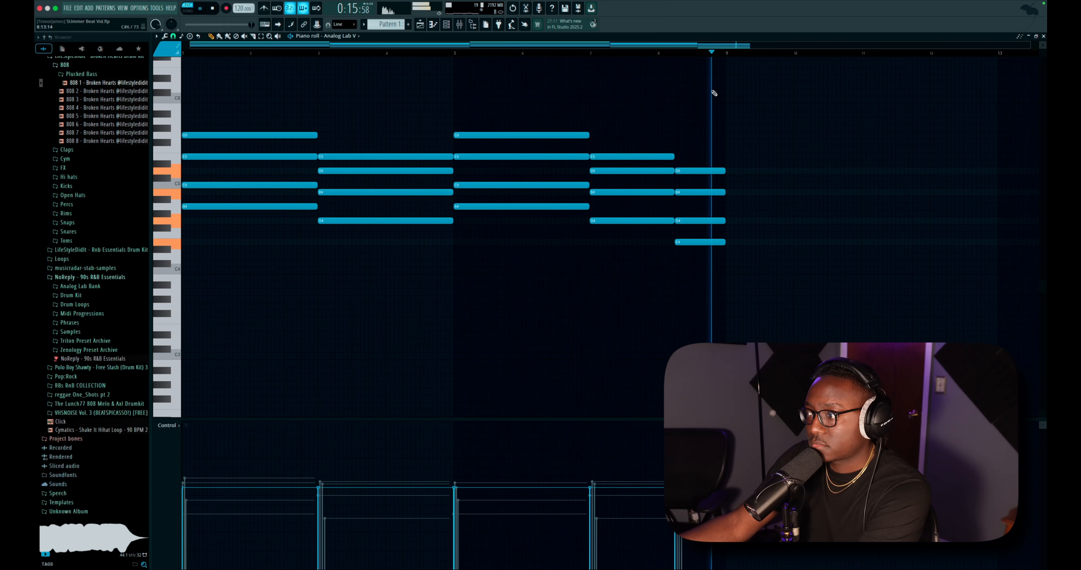
# - Set up the pad channel as PAD CHORDS, cutting its lows at about 146 Hz and boosting band 6 in Parametric EQ 2
pyautogui.press('F6')
pyautogui.rightClick(237, 170)
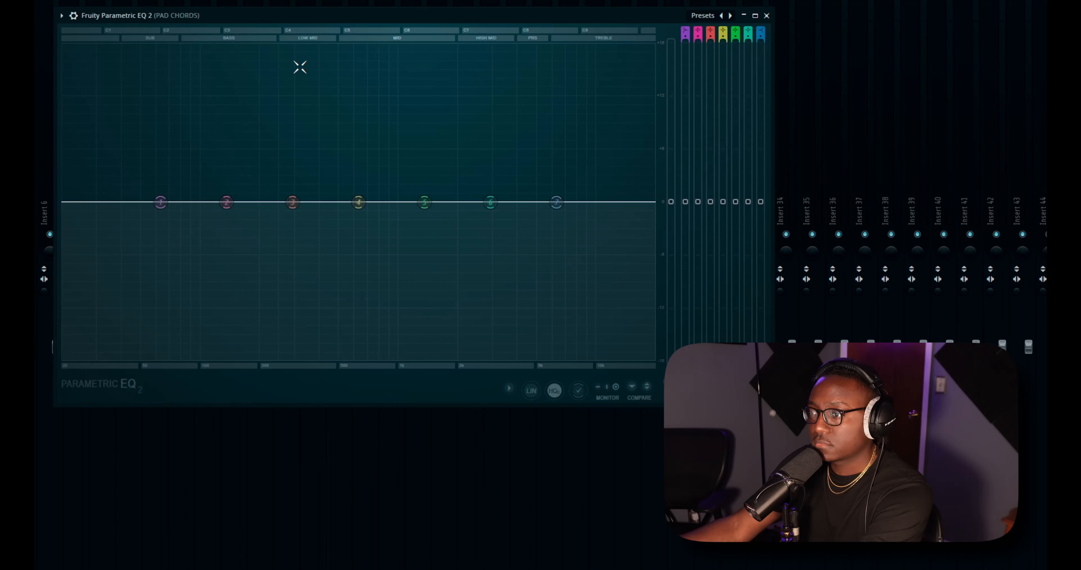
pyautogui.moveTo(161, 200); pyautogui.dragTo(241, 357)
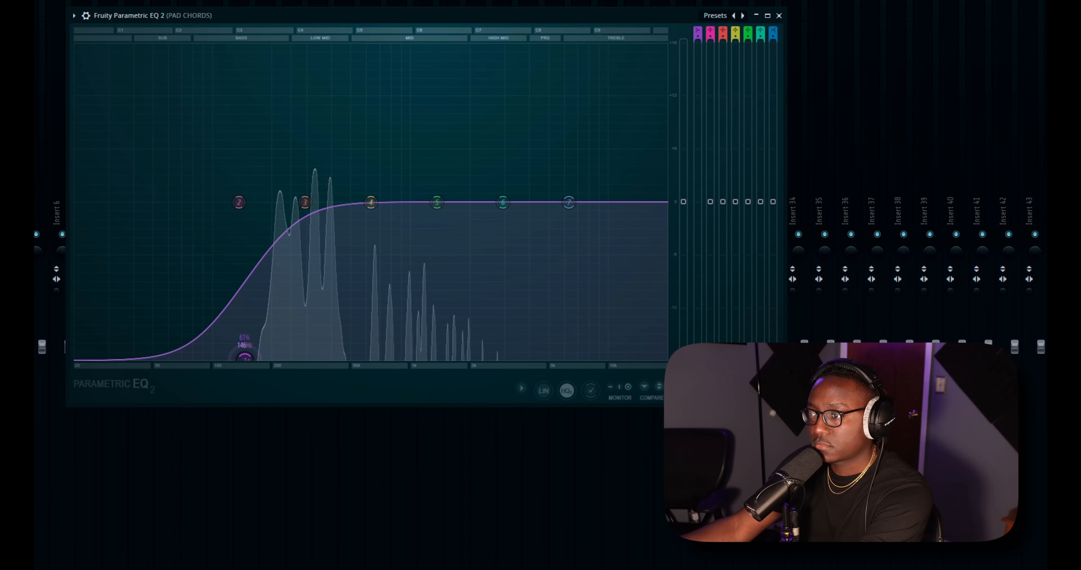
pyautogui.moveTo(499, 201); pyautogui.dragTo(570, 156)
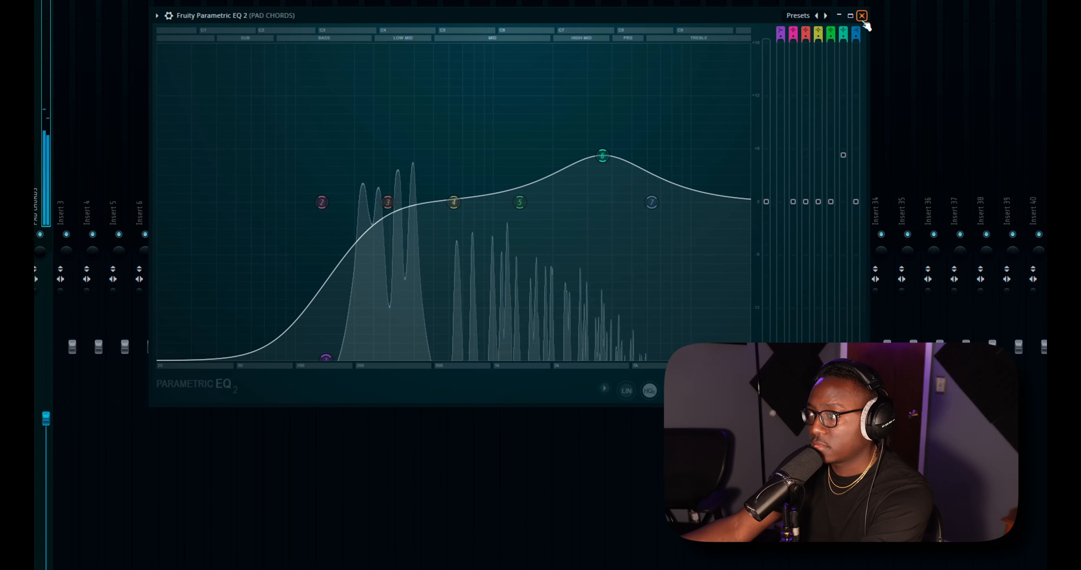
pyautogui.click(862, 16)
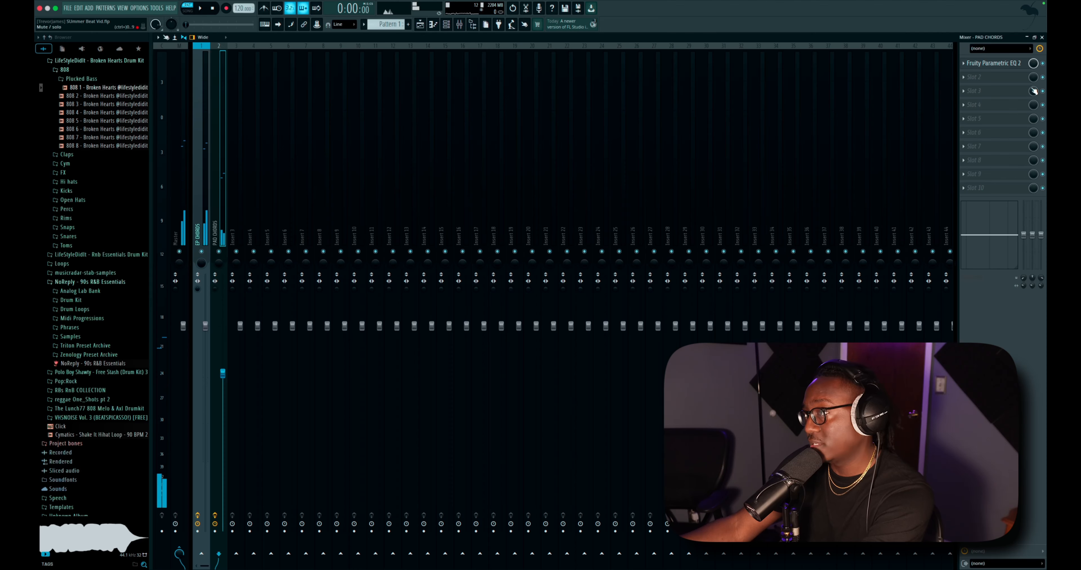
# - Load ValhallaVintageVerb into the second effect slot of the PAD CHORDS mixer track
pyautogui.click(1006, 77)
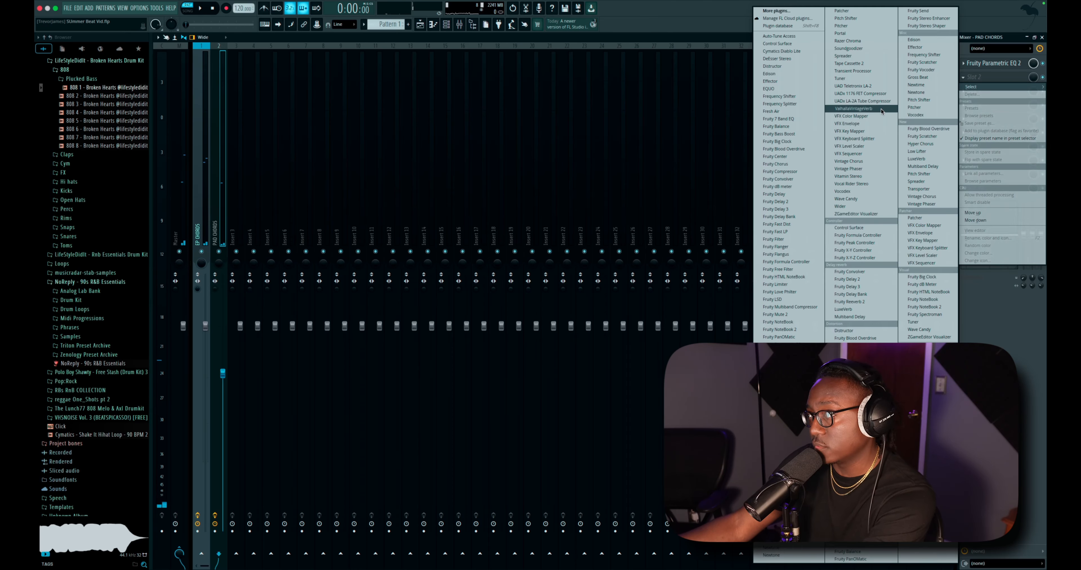
pyautogui.click(853, 109)
pyautogui.moveTo(305, 115); pyautogui.dragTo(558, 131)
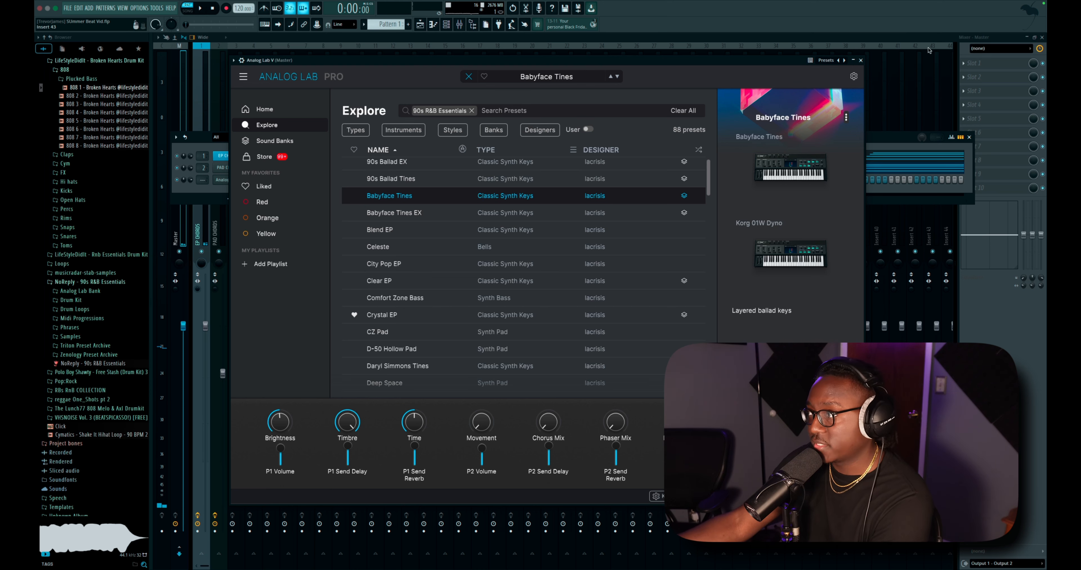
# - Close the Babyface Tines instrument window and name its Analog Lab channel EP EMBELLISHMENTS
pyautogui.click(860, 60)
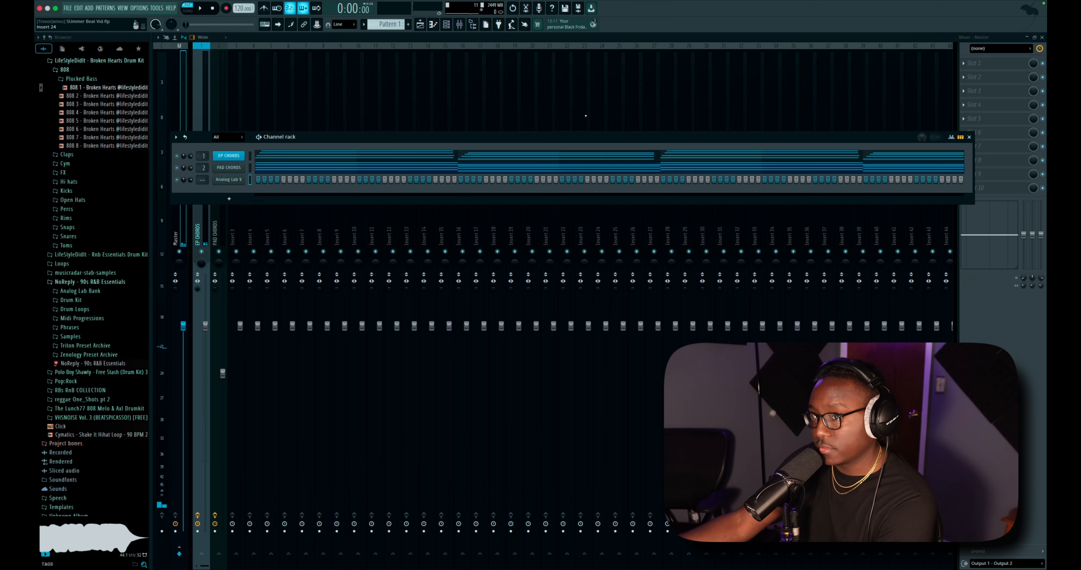
pyautogui.rightClick(230, 181)
pyautogui.click(260, 180)
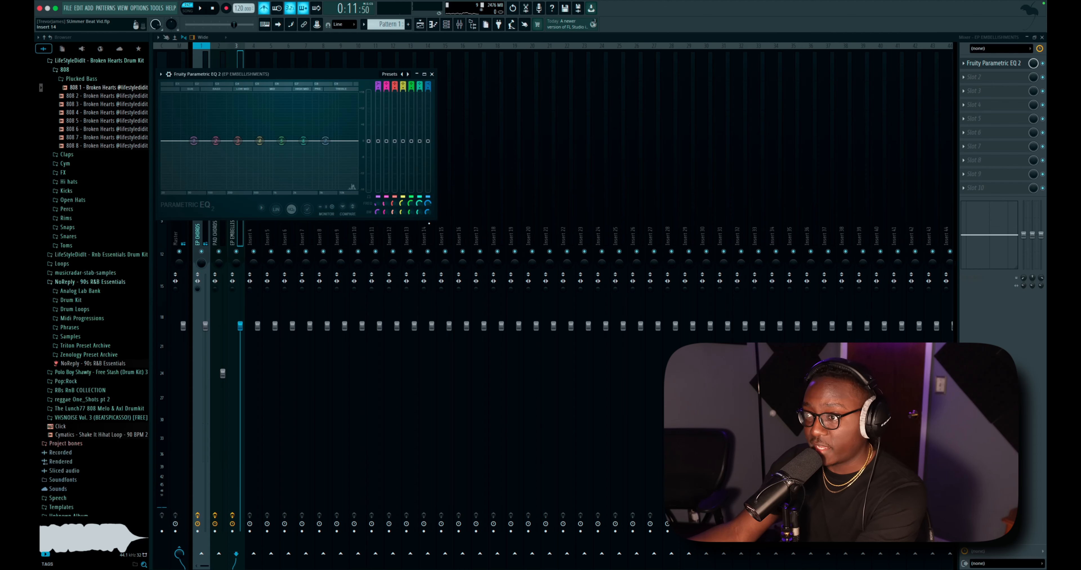
# - On EP EMBELLISHMENTS, cut the lows and dip band 5 in Parametric EQ 2, and raise the LA-2A compressor's peak reduction
pyautogui.moveTo(432, 219); pyautogui.dragTo(664, 358)
pyautogui.moveTo(495, 74); pyautogui.dragTo(629, 66)
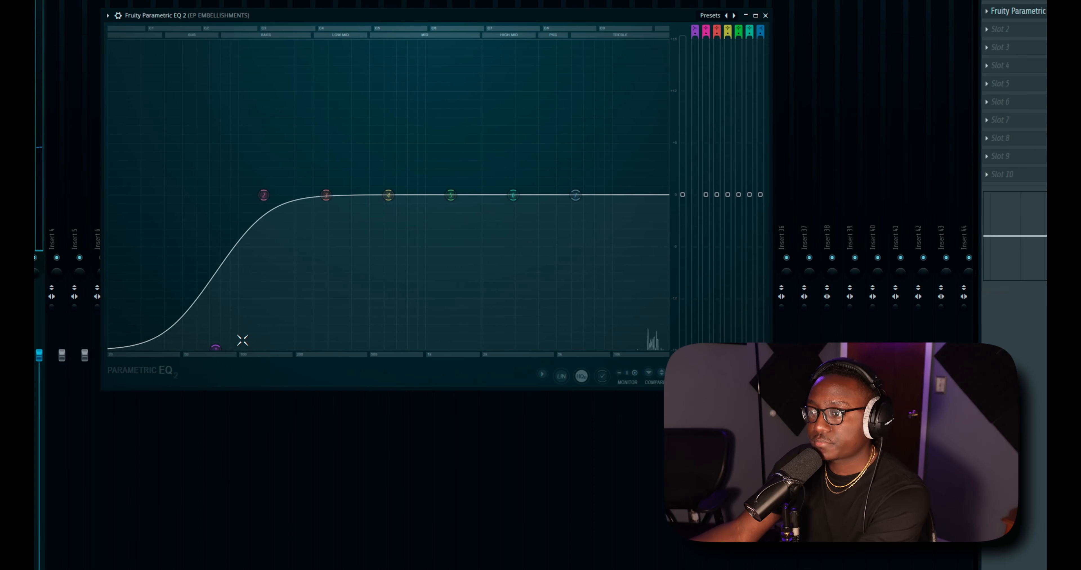
pyautogui.moveTo(216, 349); pyautogui.dragTo(343, 348)
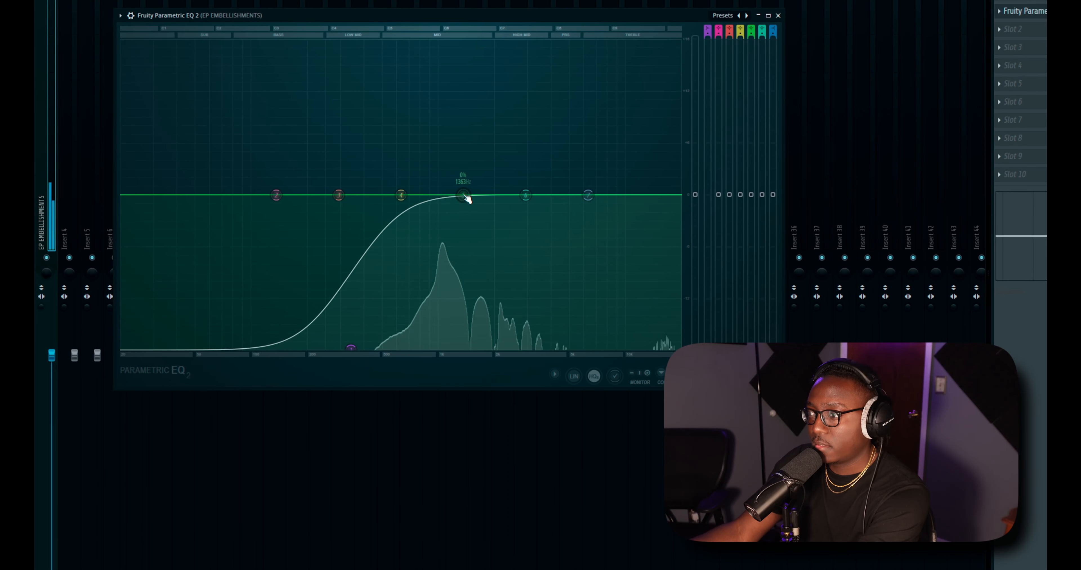
pyautogui.moveTo(462, 195); pyautogui.dragTo(468, 218)
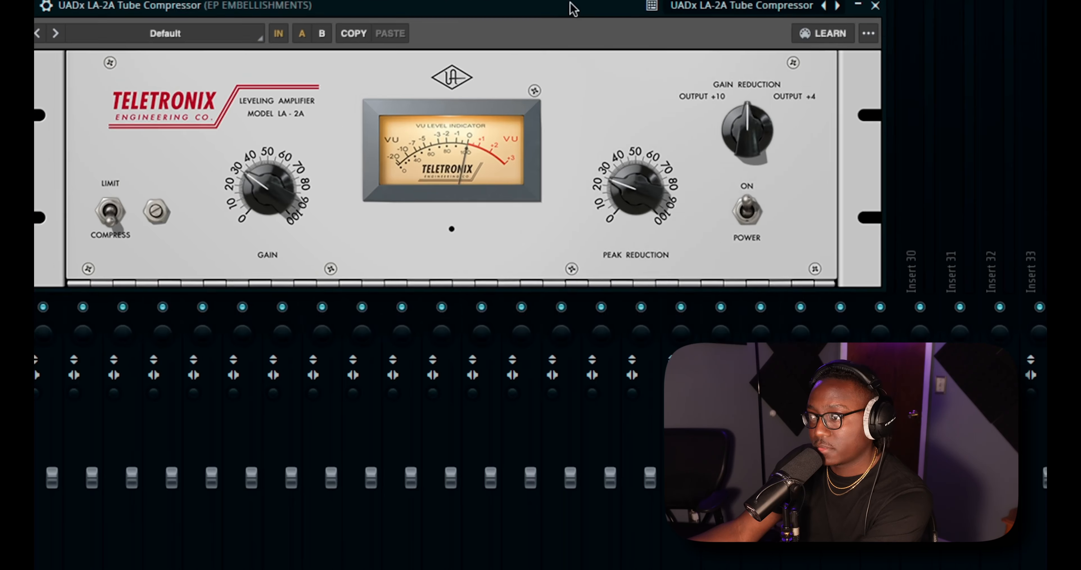
pyautogui.moveTo(646, 209); pyautogui.dragTo(656, 200)
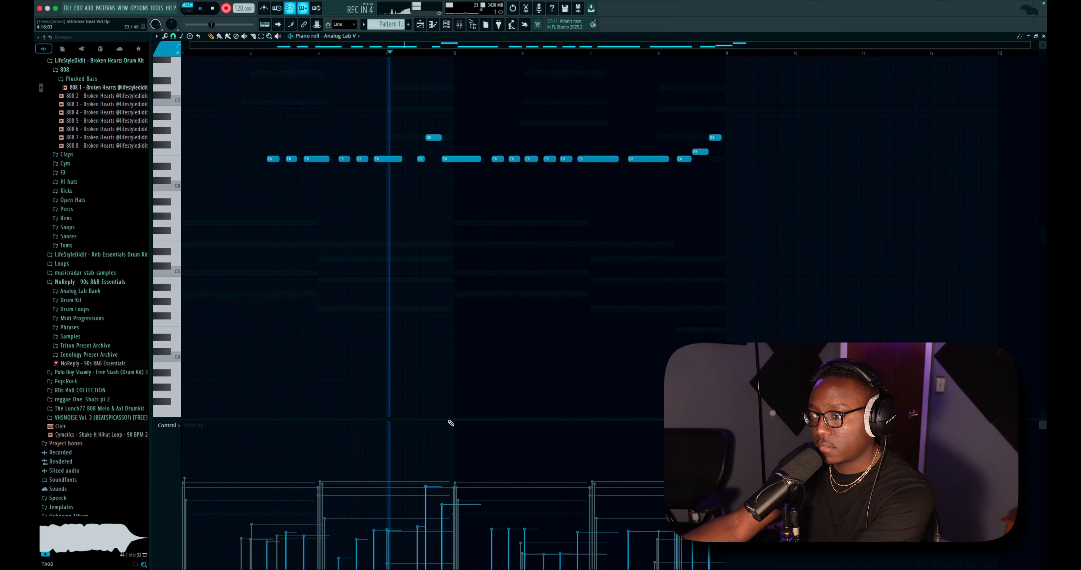
# - Play back the recorded melody and lower the velocity of the long note starting at the end of bar 4
pyautogui.press('space')
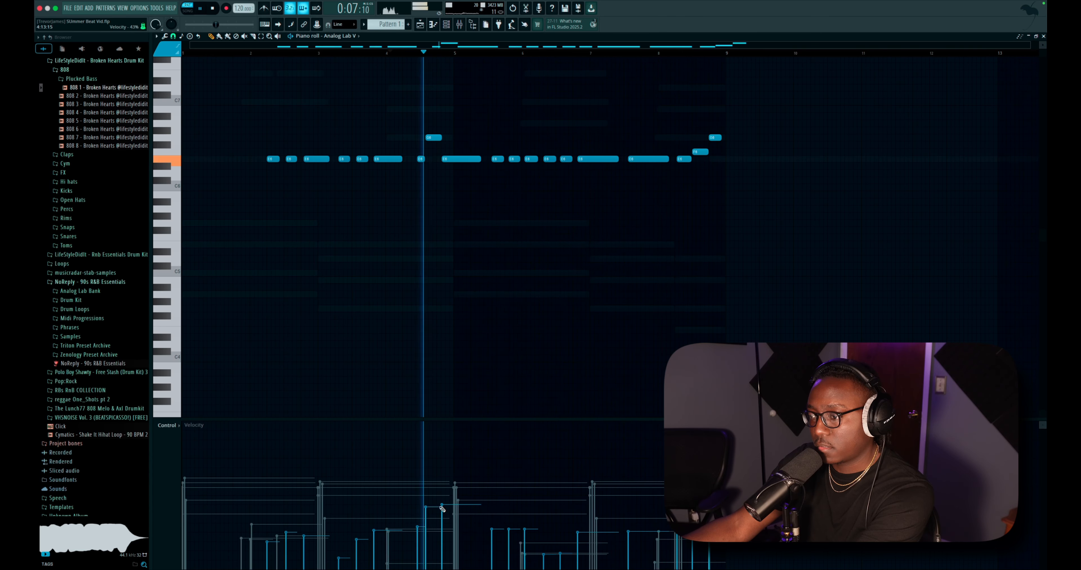
pyautogui.click(440, 516)
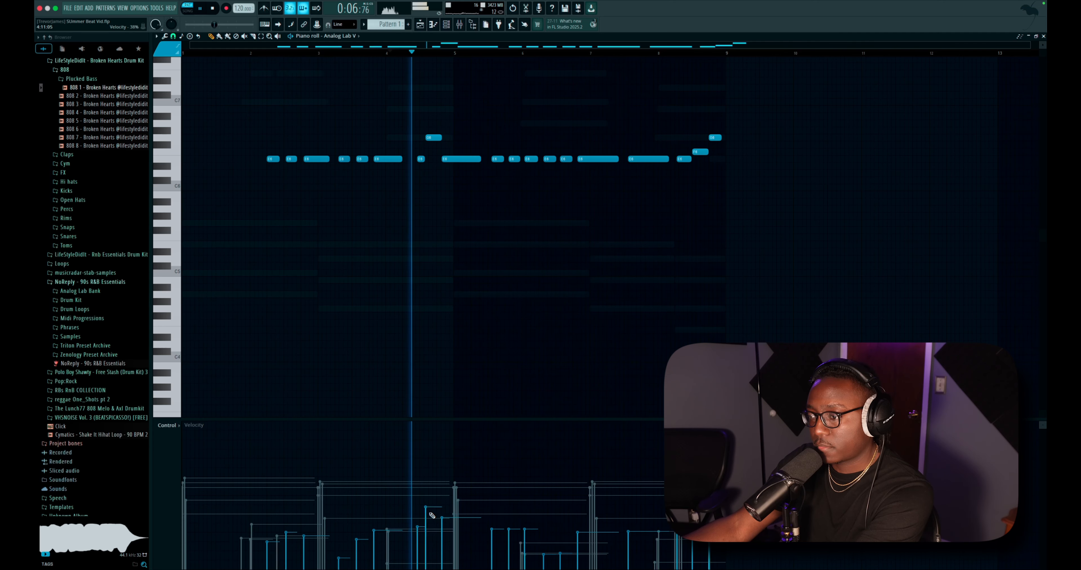
pyautogui.click(440, 523)
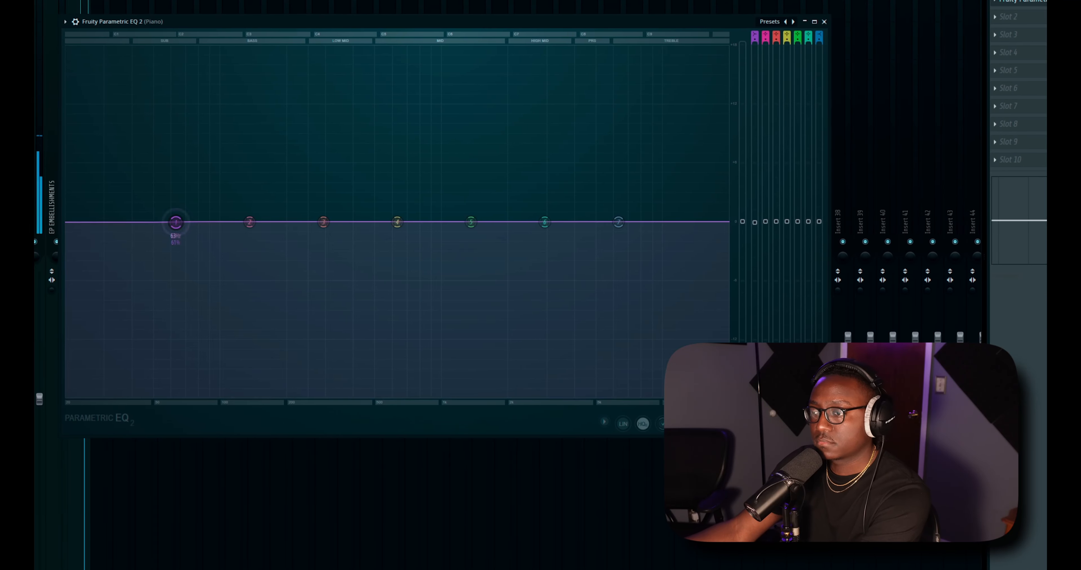
# - Shape the Piano track in Parametric EQ 2 by cutting the lows, dipping band 4 slightly and boosting band 6
pyautogui.moveTo(172, 221)
pyautogui.mouseDown()
pyautogui.moveTo(236, 384)
pyautogui.moveTo(292, 394)
pyautogui.mouseUp()
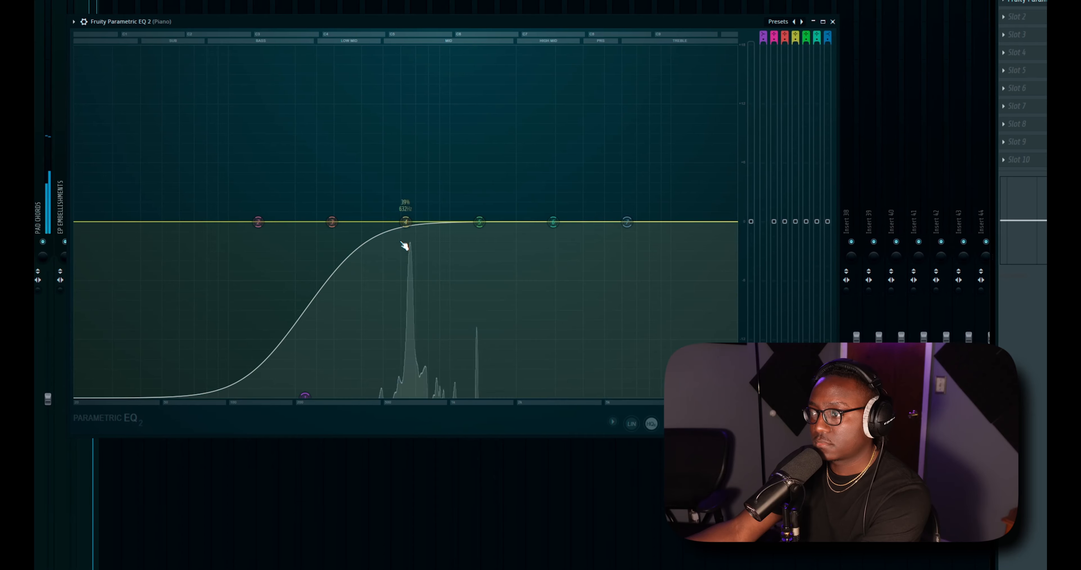
pyautogui.moveTo(401, 221); pyautogui.dragTo(403, 230)
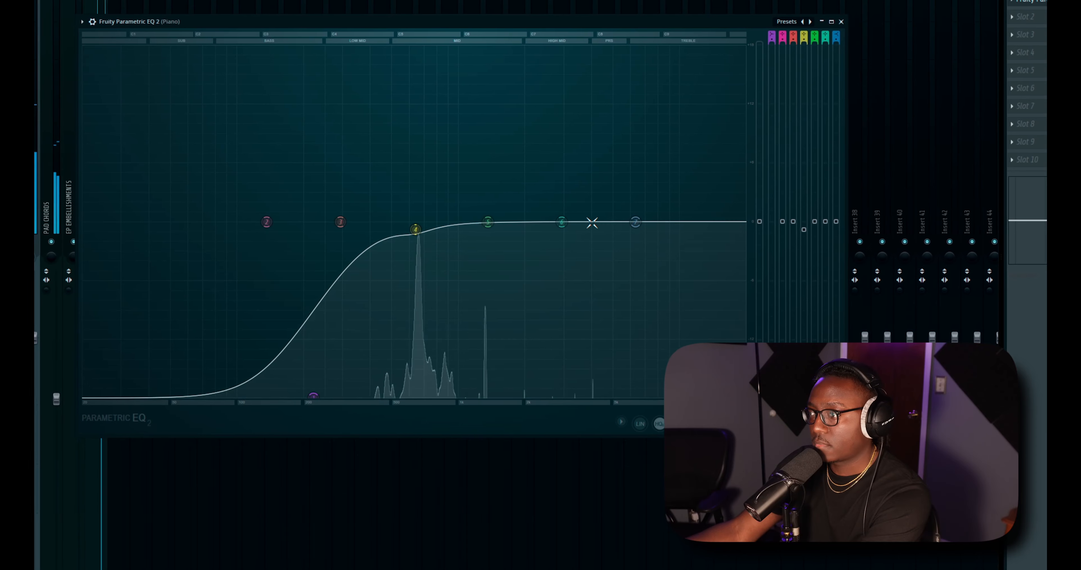
pyautogui.moveTo(559, 221); pyautogui.dragTo(595, 168)
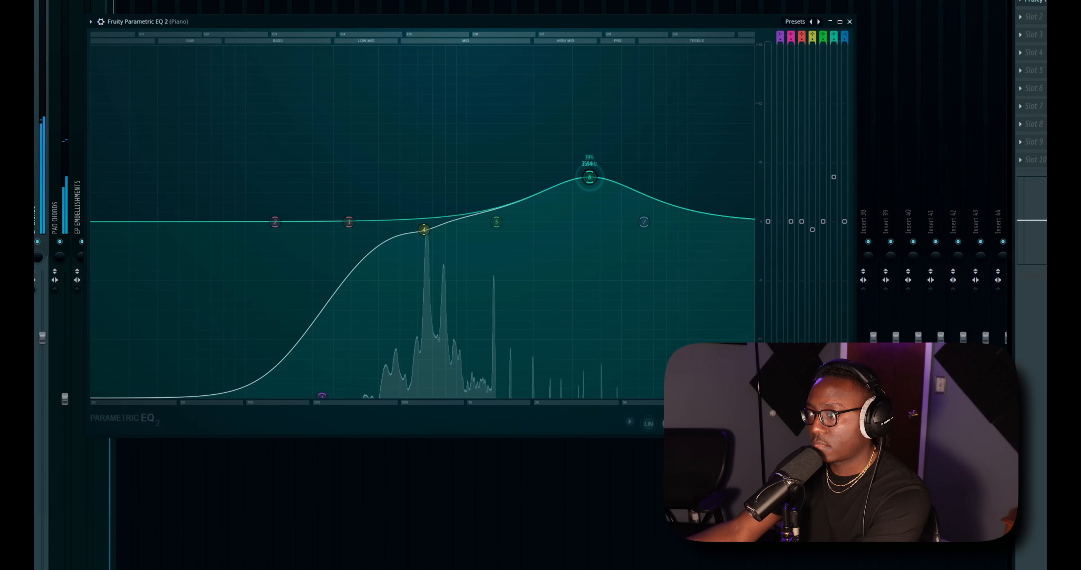
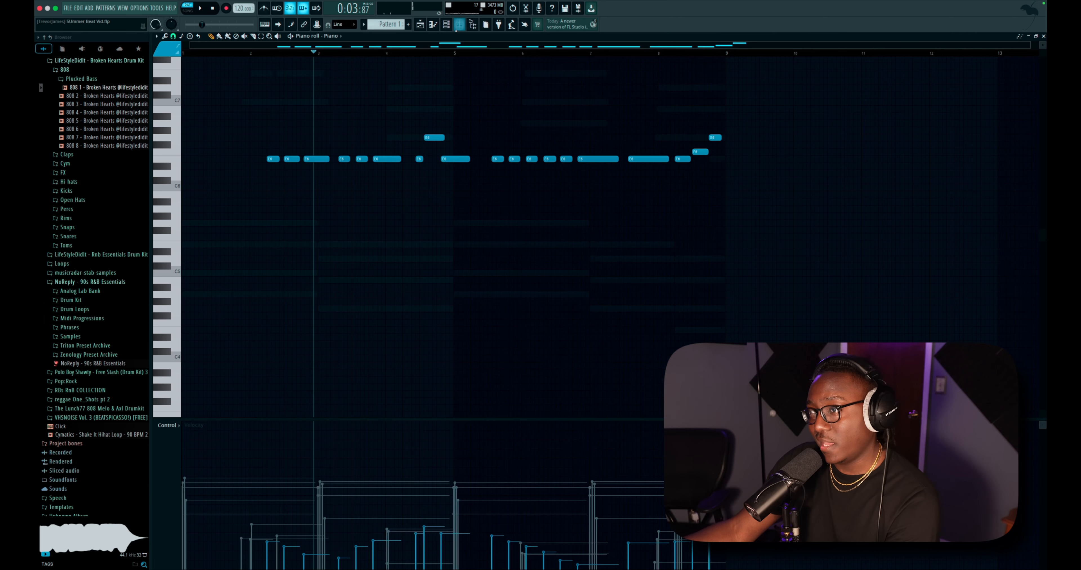
# - Choose the Late Nights - Summer Nights preset in a new Analog Lab instance
pyautogui.click(448, 27)
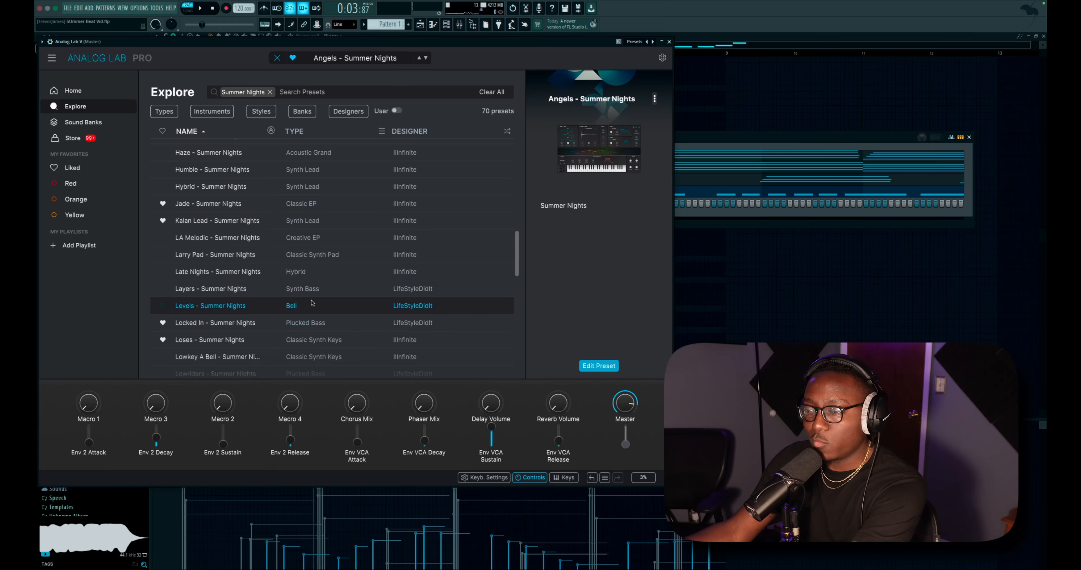
pyautogui.click(308, 270)
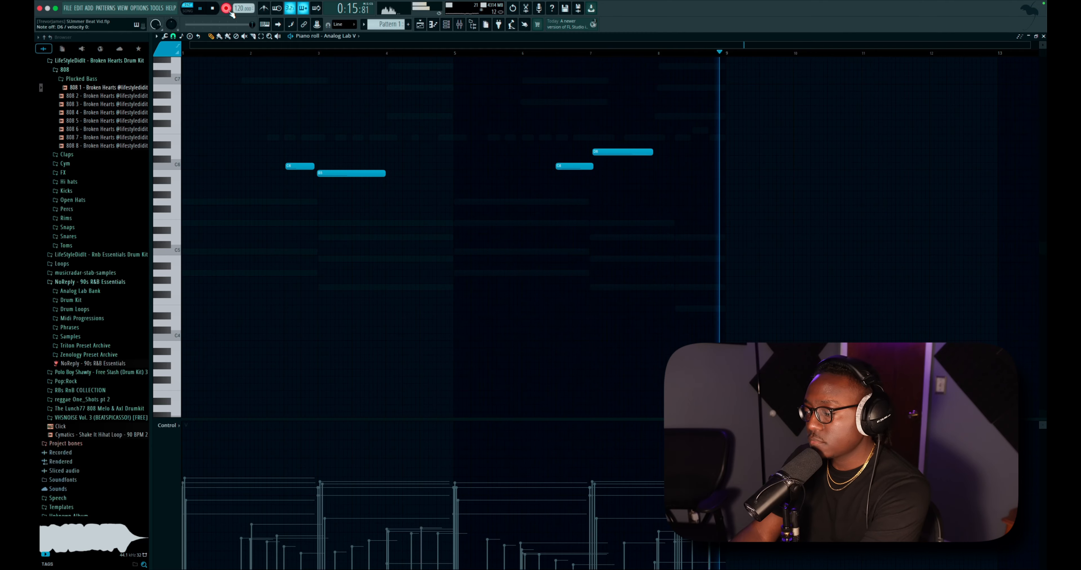
# - Stop recording the new embellishment part and select all of its notes in the piano roll
pyautogui.press('space')
pyautogui.moveTo(639, 112); pyautogui.dragTo(240, 233)
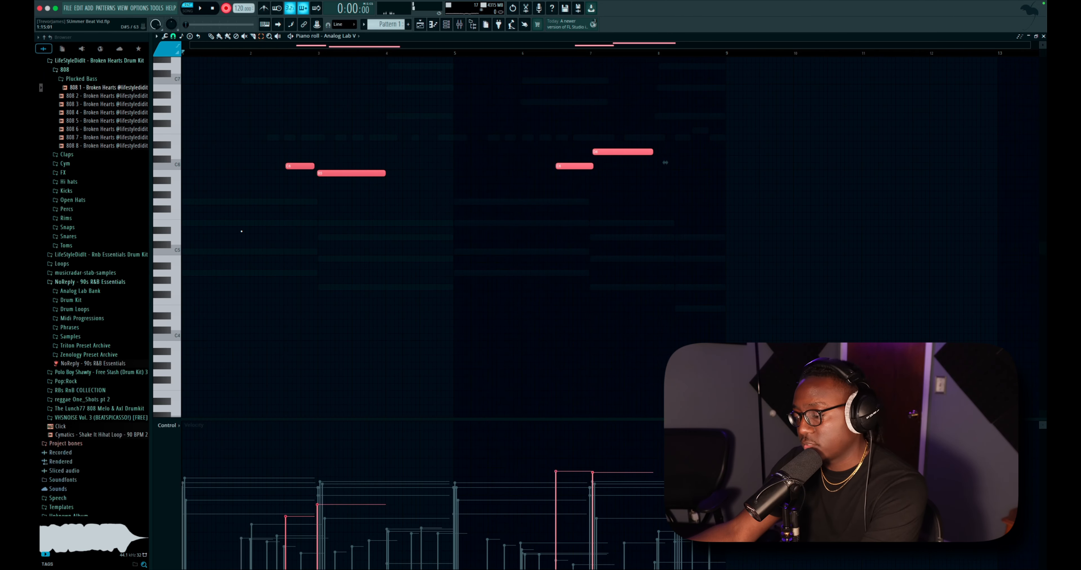
pyautogui.keyDown('super'); pyautogui.click(298, 239); pyautogui.keyUp('super')
pyautogui.click(181, 36)
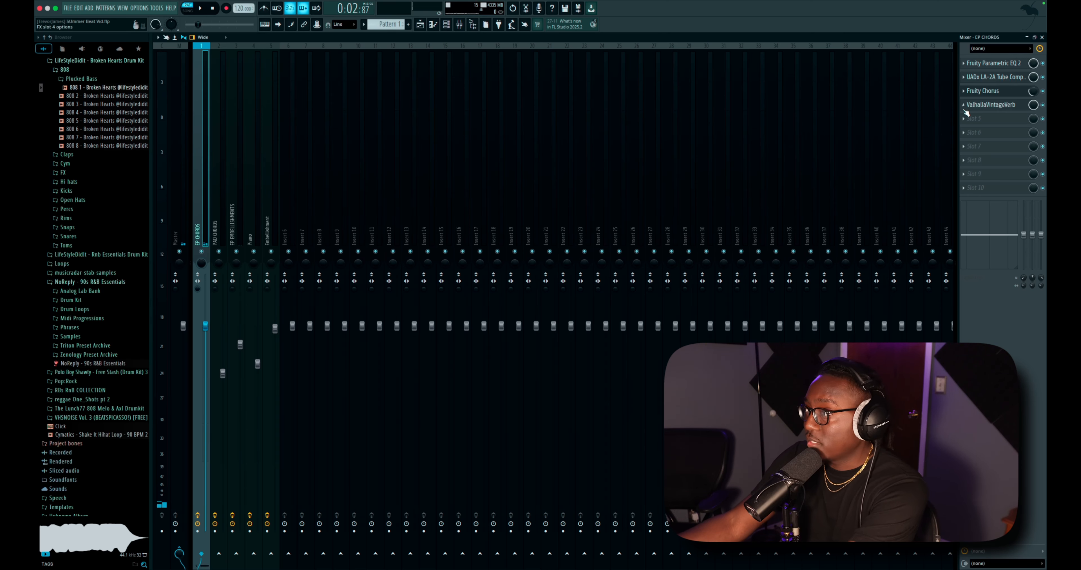
# - Check the EP CHORDS equalizer curve, and cut the lows and dip band 4 in the Embellishment track's Parametric EQ 2
pyautogui.click(996, 69)
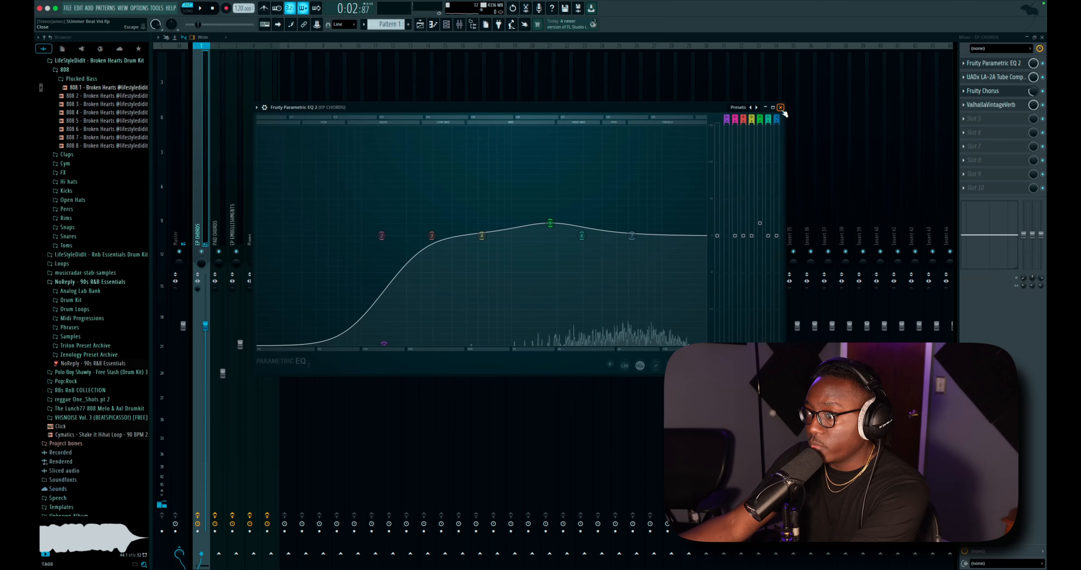
pyautogui.click(781, 108)
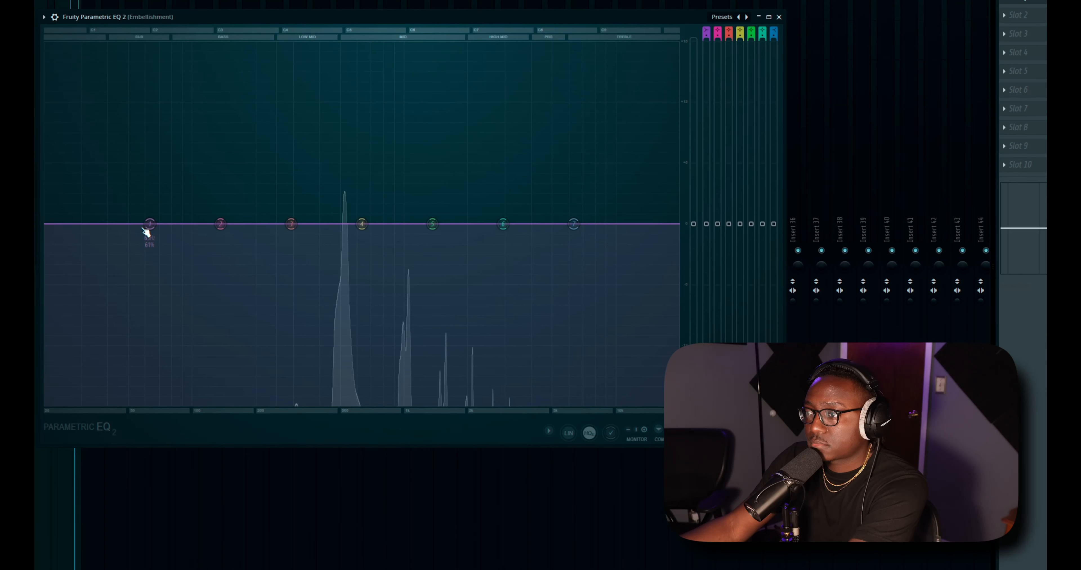
pyautogui.moveTo(145, 232); pyautogui.dragTo(239, 398)
pyautogui.moveTo(361, 230); pyautogui.dragTo(338, 268)
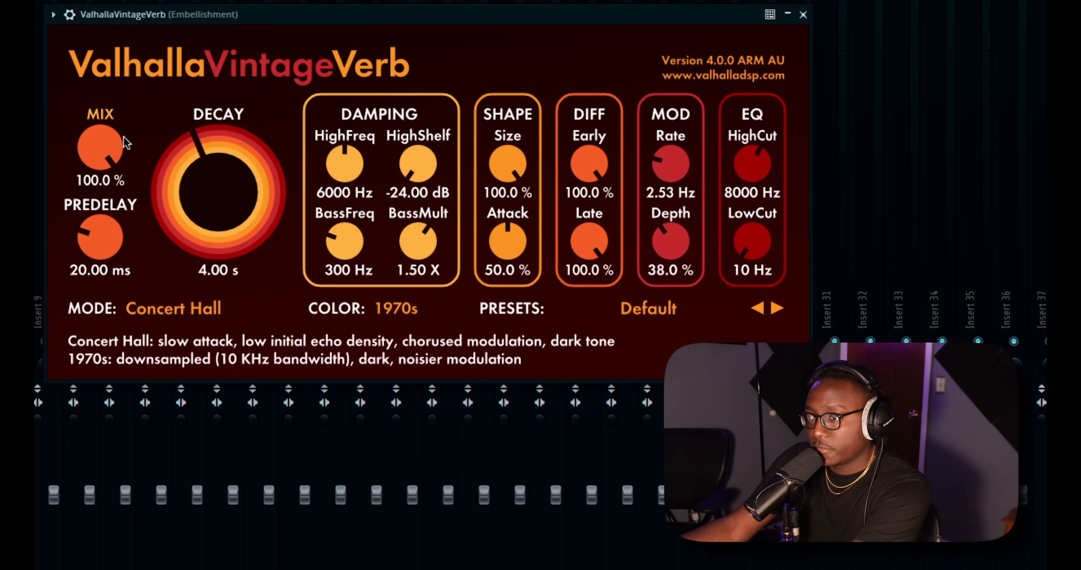
# - Set the ValhallaVintageVerb mix to 64% and raise its EQ low cut on the Embellishment track
pyautogui.moveTo(124, 138); pyautogui.dragTo(172, 213)
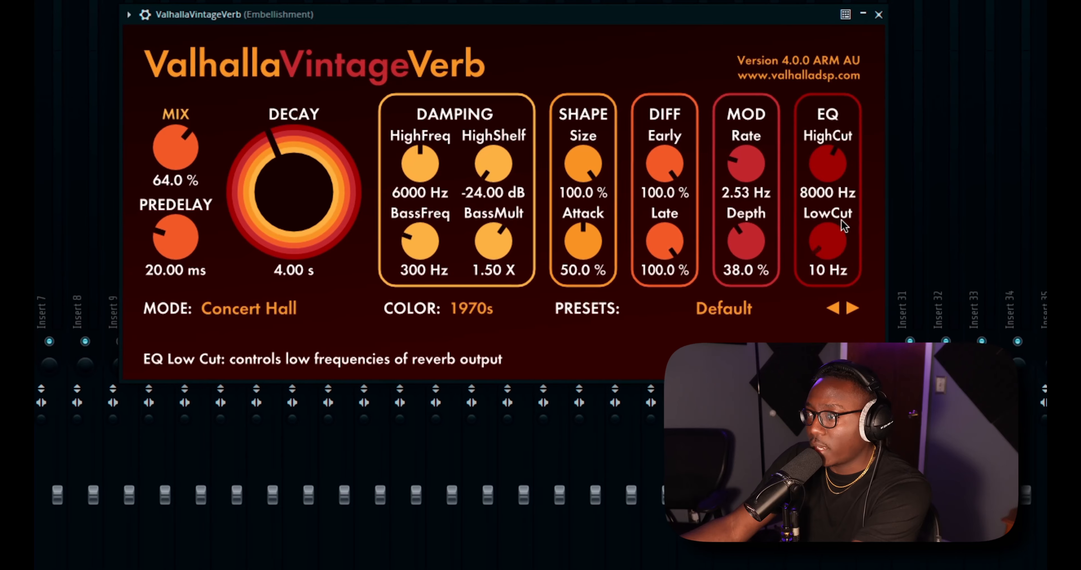
pyautogui.moveTo(840, 219); pyautogui.dragTo(840, 161)
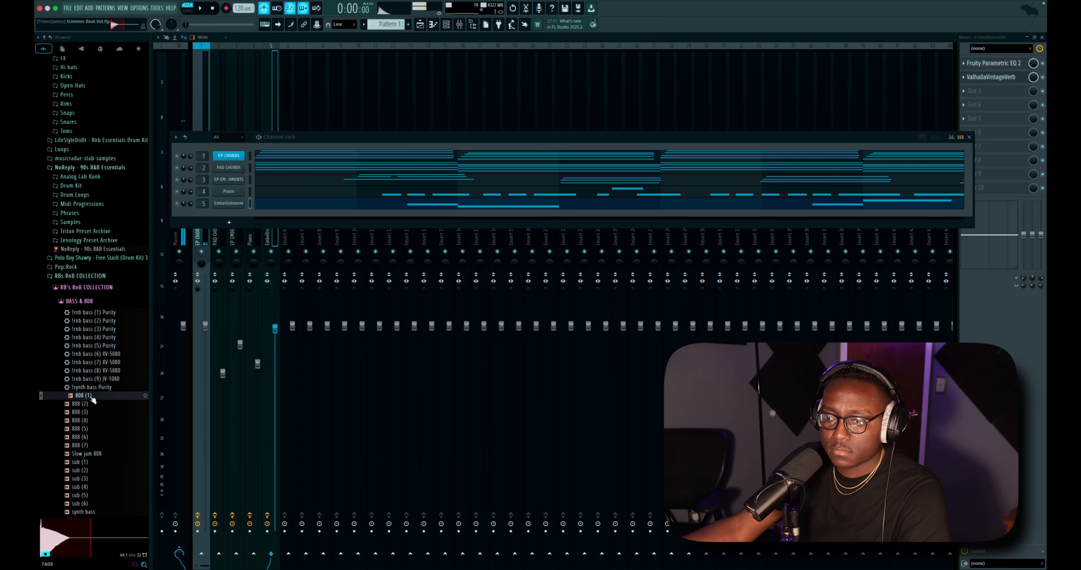
# - Audition the 808 and sub samples in the BASS & 808 folder and add sub (1) as a new channel
pyautogui.click(93, 411)
pyautogui.click(92, 420)
pyautogui.click(90, 437)
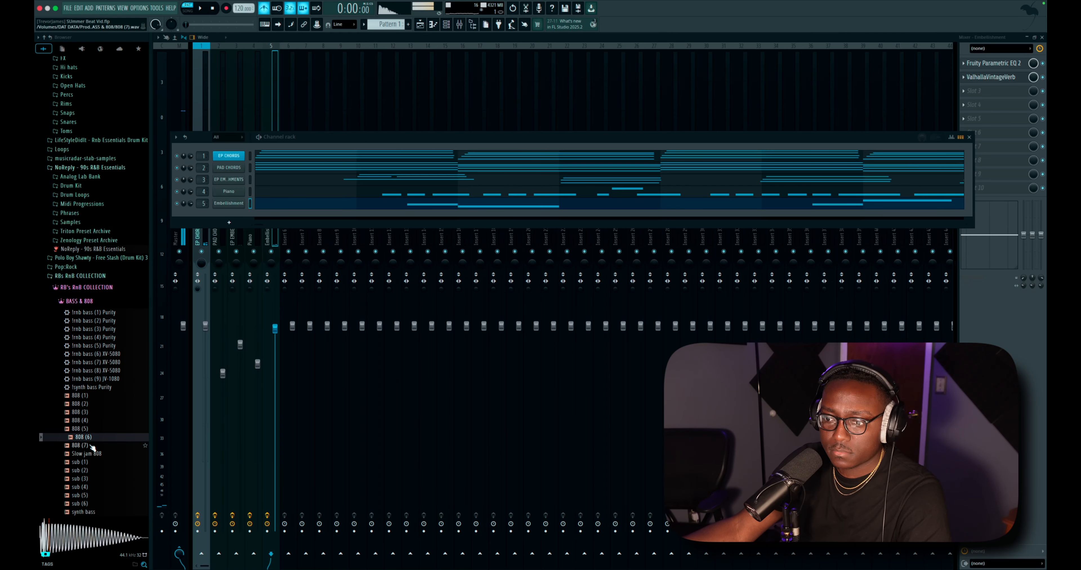
pyautogui.click(90, 453)
pyautogui.scroll(-8, 91, 449)
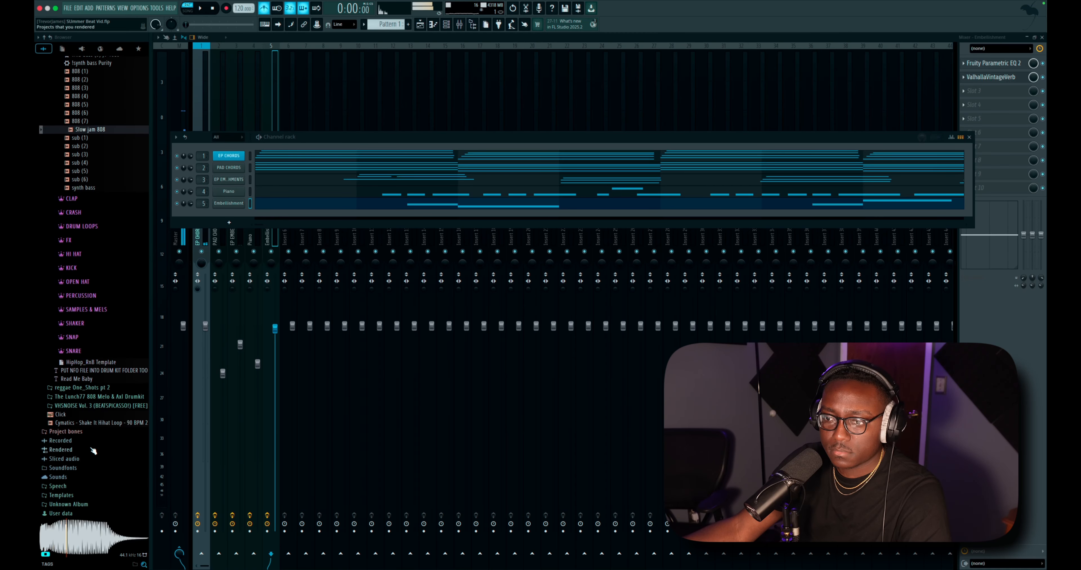
pyautogui.click(90, 138)
pyautogui.scroll(4, 93, 145)
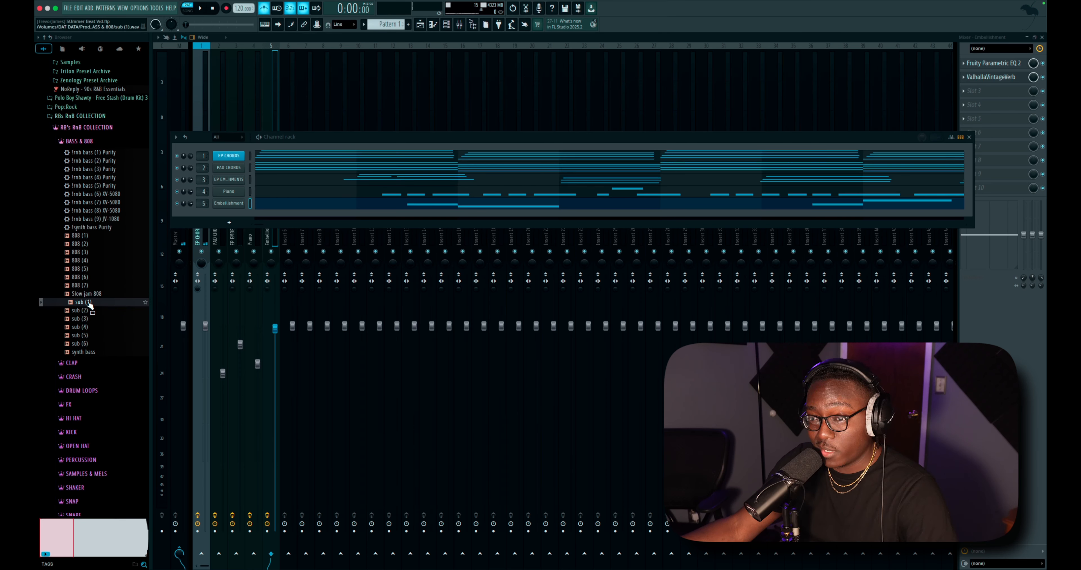
pyautogui.moveTo(248, 214); pyautogui.dragTo(246, 215)
pyautogui.rightClick(229, 217)
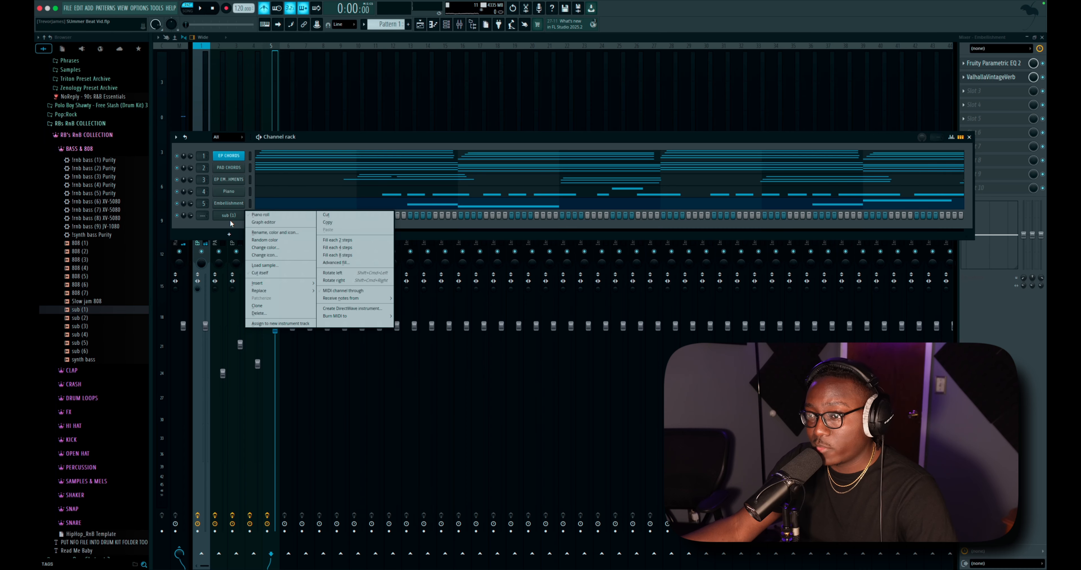
# - In sub (1)'s volume envelope, set hold to maximum and decay, sustain and release to zero
pyautogui.click(229, 216)
pyautogui.click(229, 216)
pyautogui.click(189, 103)
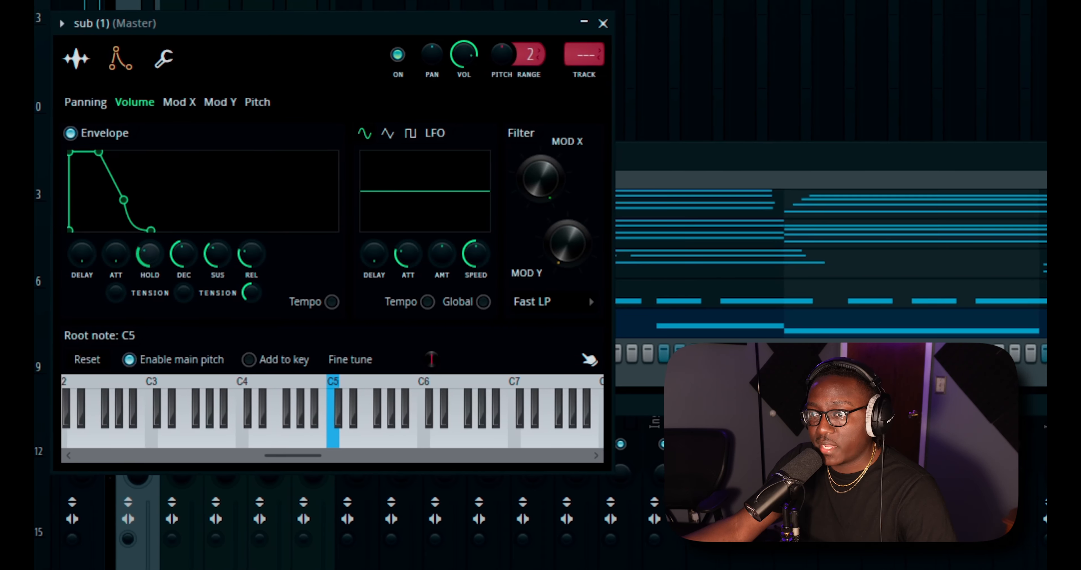
pyautogui.moveTo(206, 175); pyautogui.dragTo(206, 147)
pyautogui.moveTo(188, 253); pyautogui.dragTo(187, 290)
pyautogui.moveTo(222, 253); pyautogui.dragTo(222, 289)
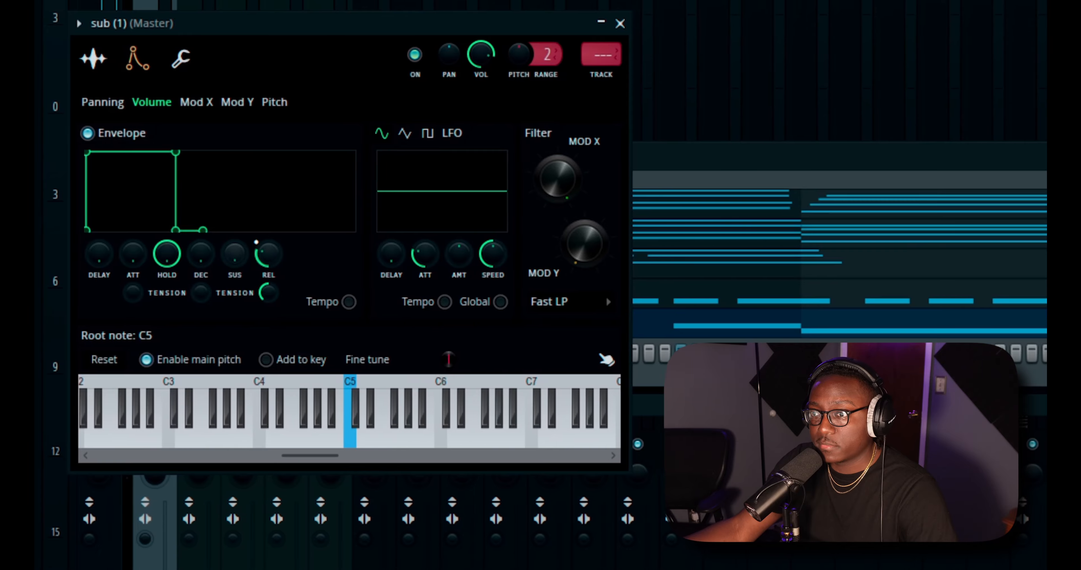
pyautogui.moveTo(255, 253); pyautogui.dragTo(255, 290)
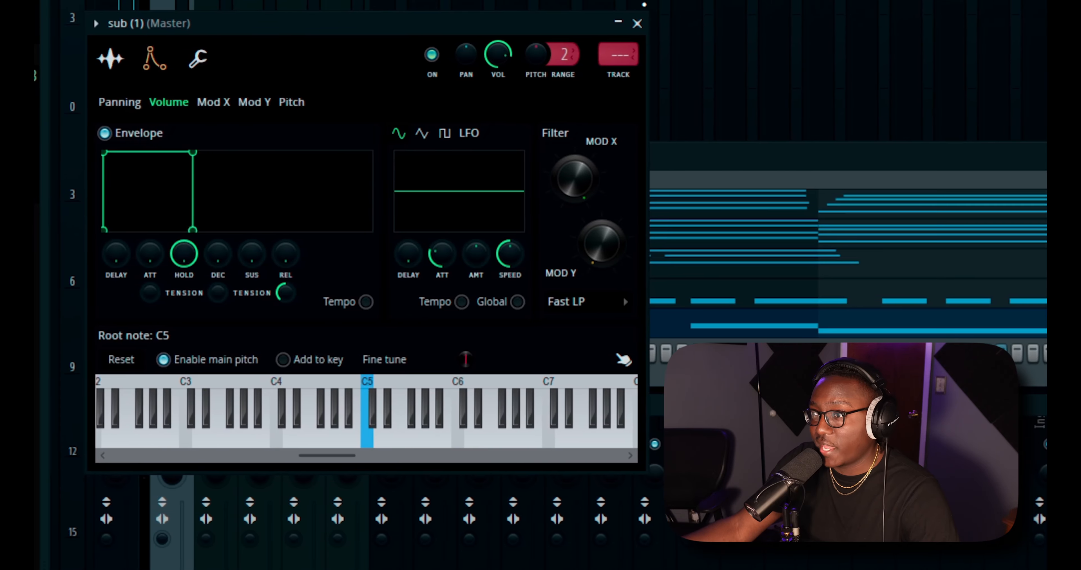
pyautogui.click(641, 23)
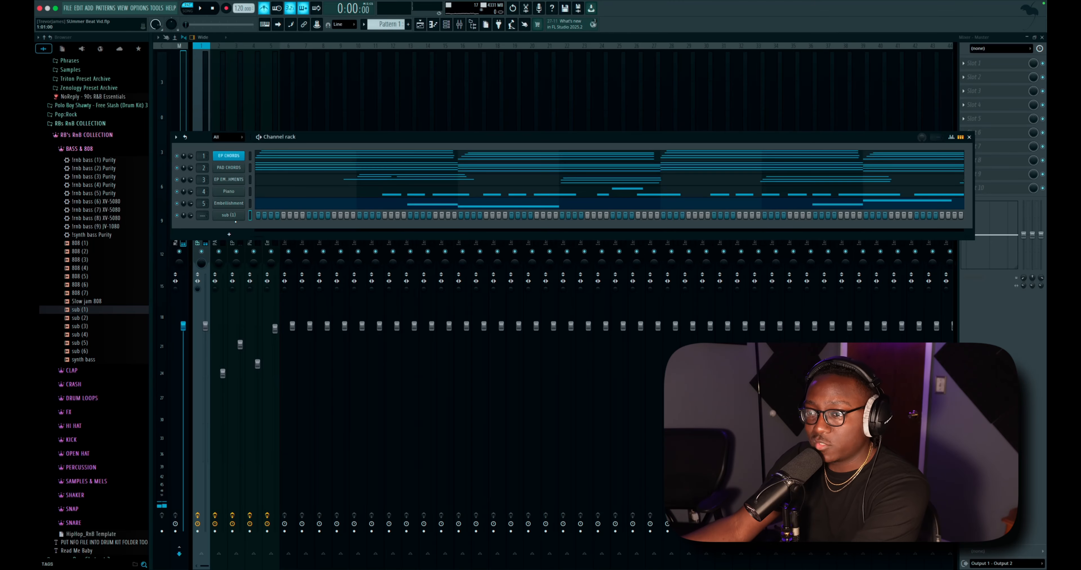
# - Make the sub (1) channel cut itself so its notes do not overlap
pyautogui.rightClick(229, 216)
pyautogui.moveTo(284, 287)
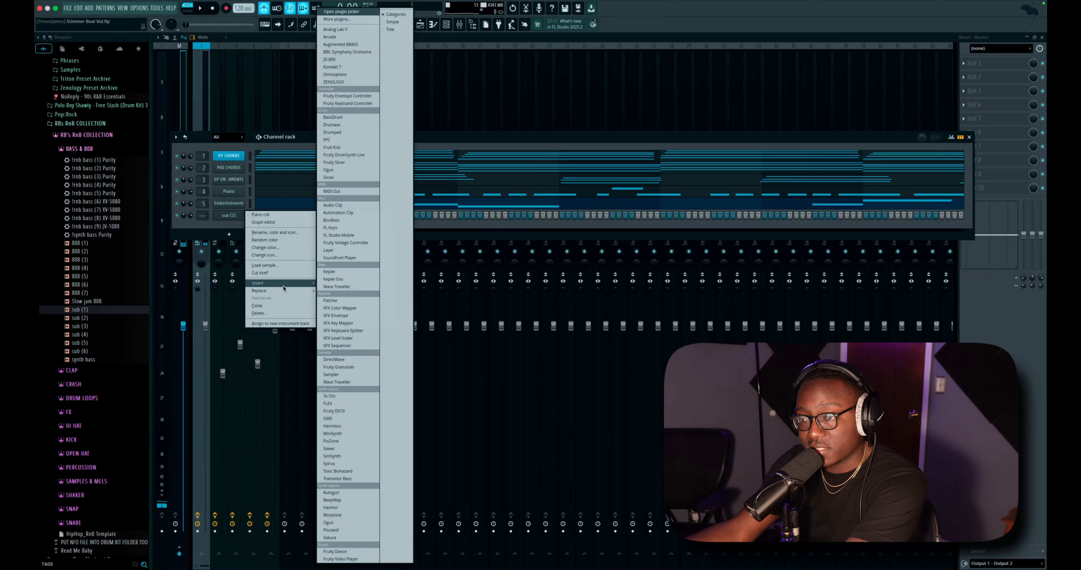
pyautogui.click(268, 273)
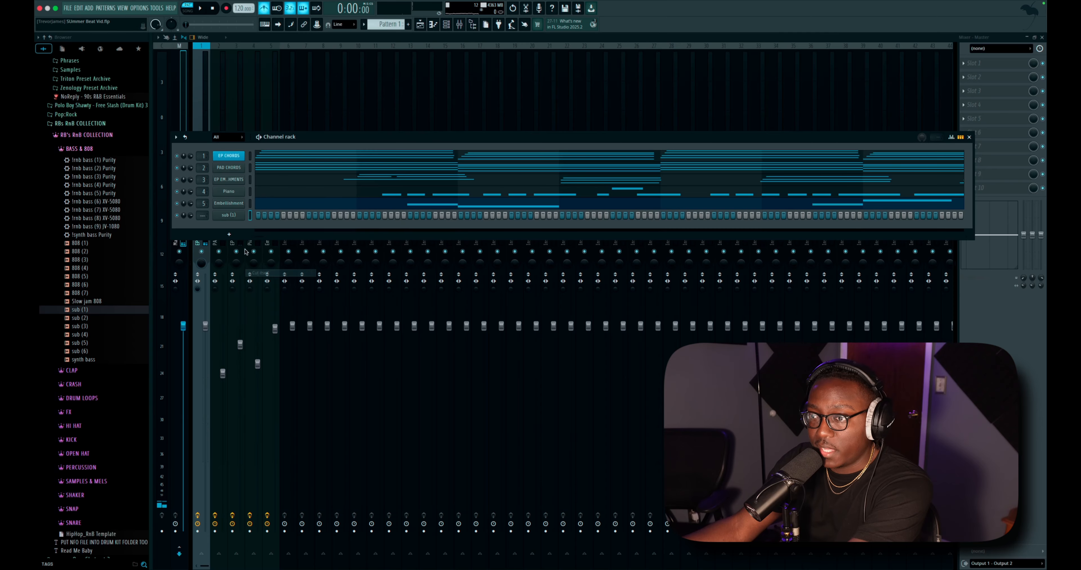
# - Move the channel rack out of the way, hide it and load an effect into slot 10 of the Master track
pyautogui.moveTo(351, 135); pyautogui.dragTo(410, 148)
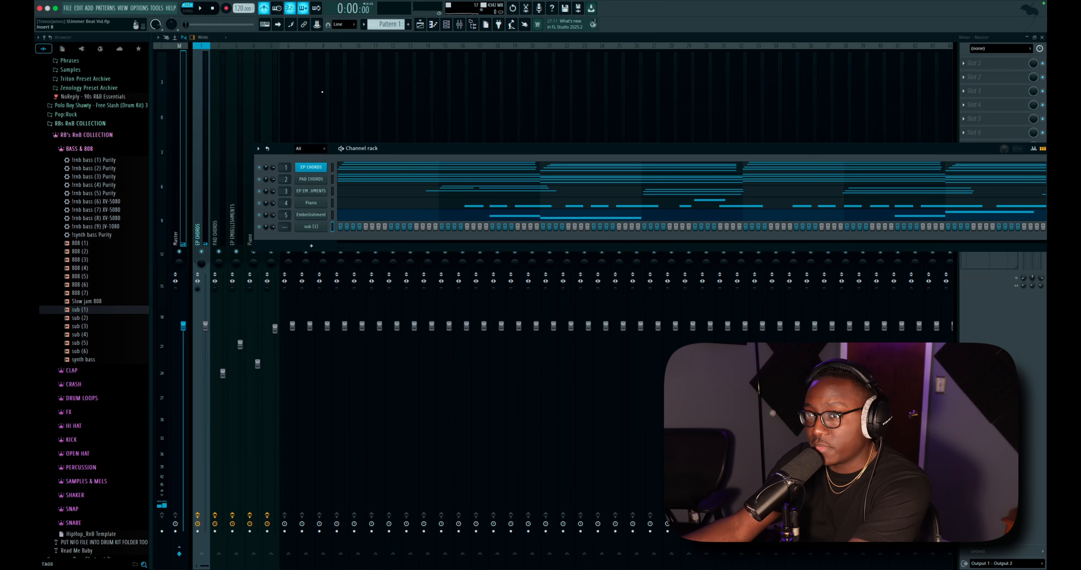
pyautogui.press('F6')
pyautogui.click(979, 192)
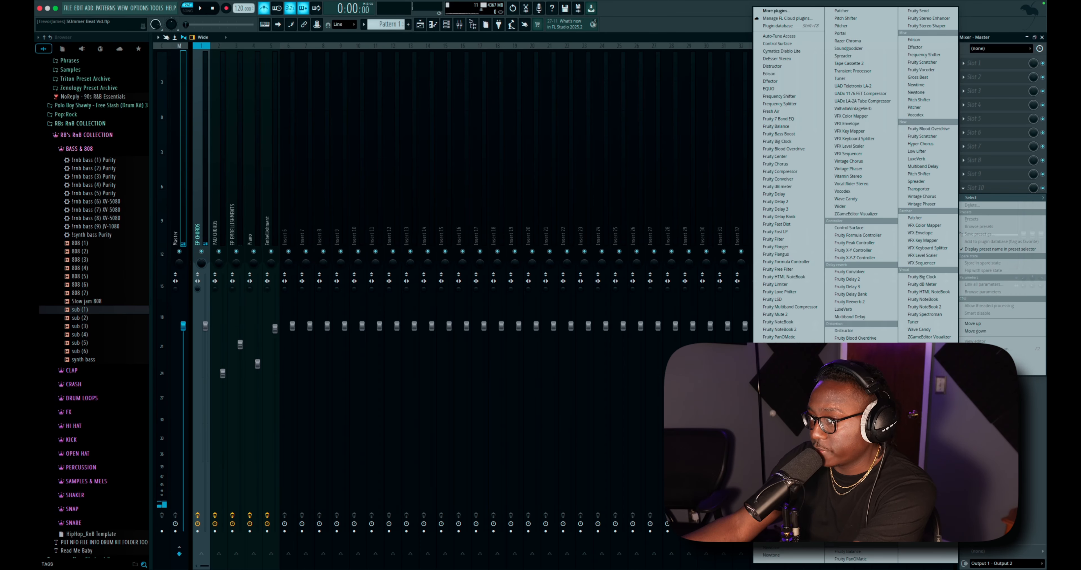
pyautogui.click(777, 412)
pyautogui.click(451, 250)
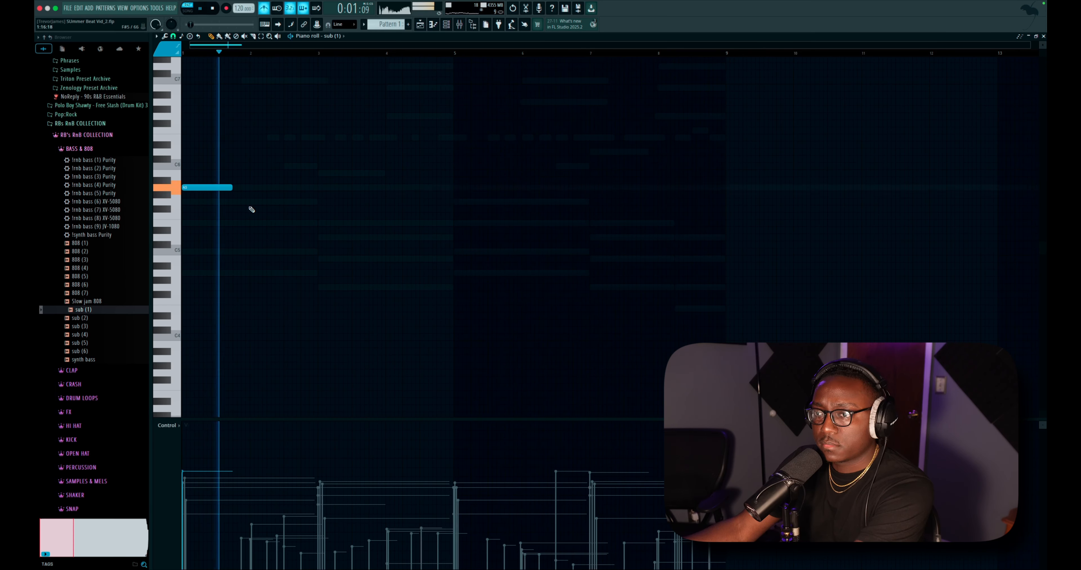
# - During playback, place a second, lower sub (1) bass note directly after the first one in the piano roll
pyautogui.press('space')
pyautogui.click(238, 203)
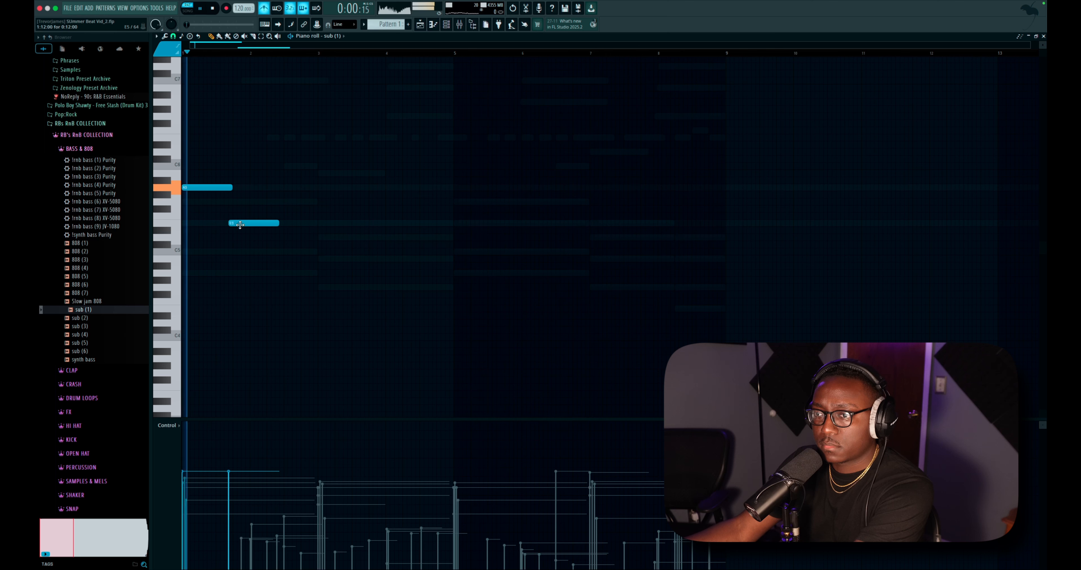
pyautogui.moveTo(240, 225); pyautogui.dragTo(245, 224)
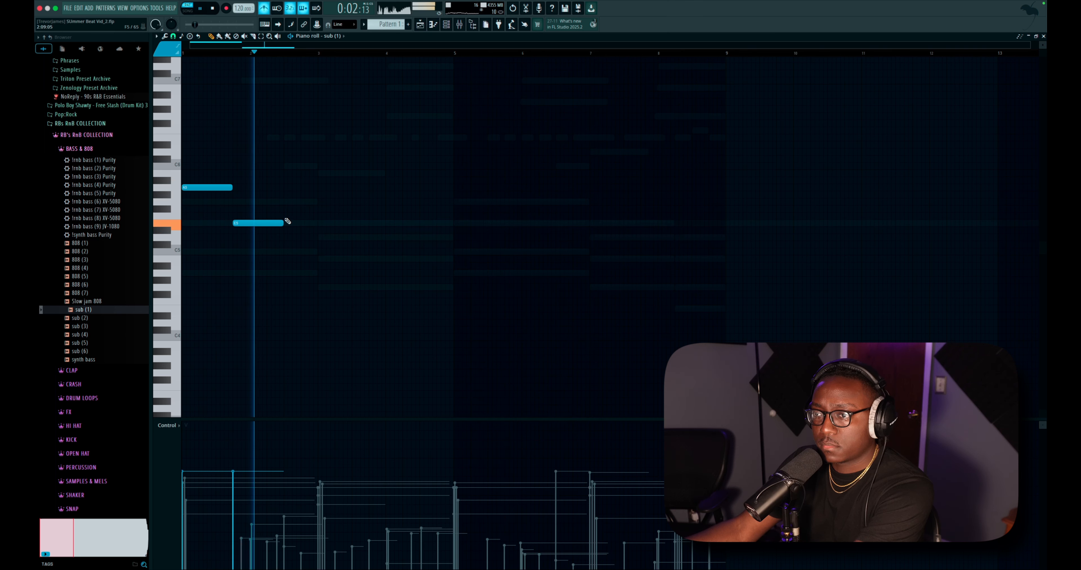
# - Continue the sub (1) bass line with two notes in bar 2 and a long low note from bar 3 to the end of bar 4
pyautogui.press('space')
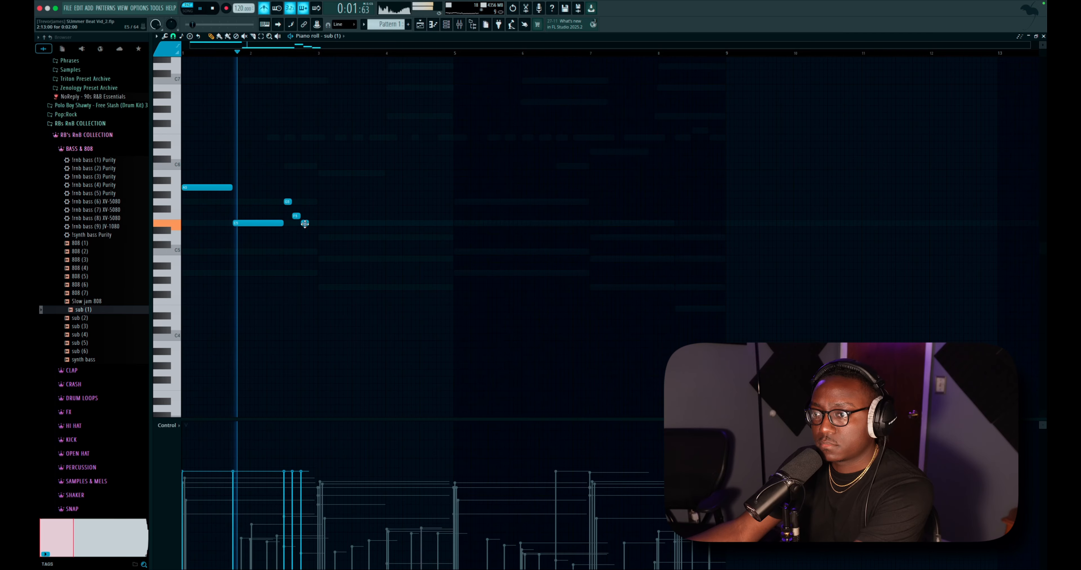
pyautogui.moveTo(304, 223); pyautogui.dragTo(317, 224)
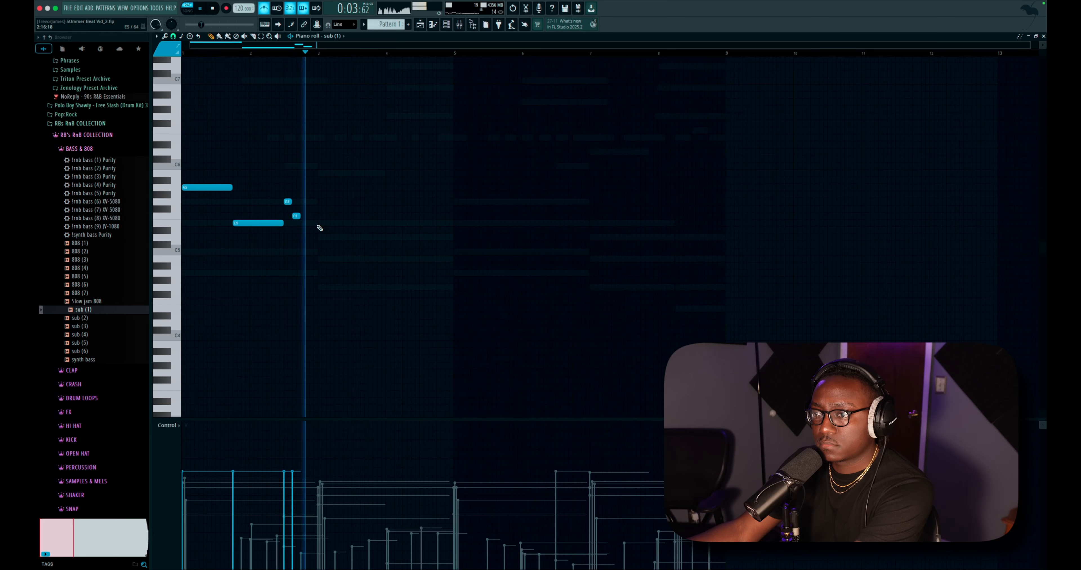
pyautogui.press('space')
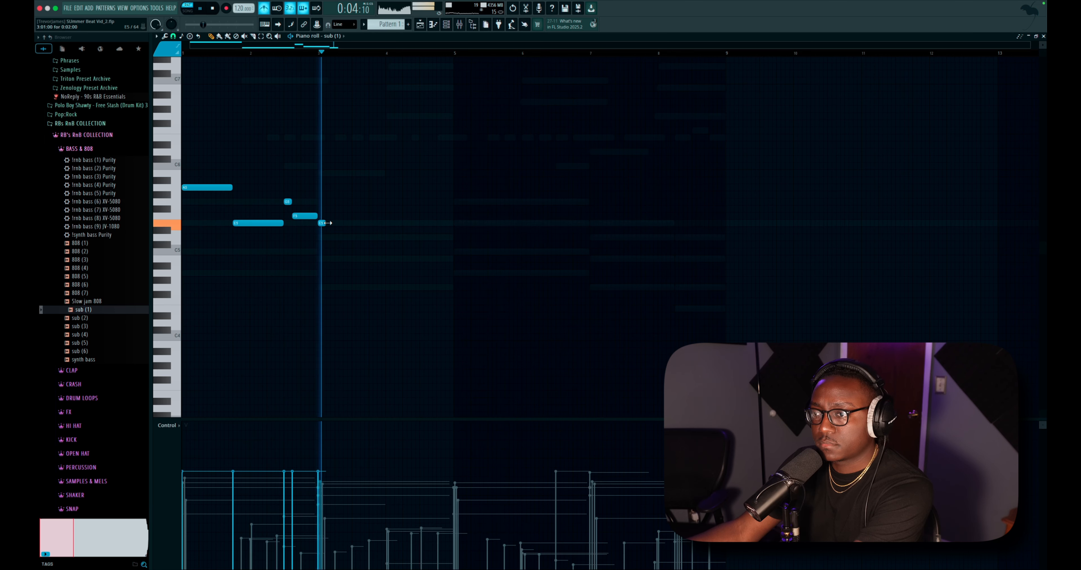
pyautogui.moveTo(327, 223); pyautogui.dragTo(362, 223)
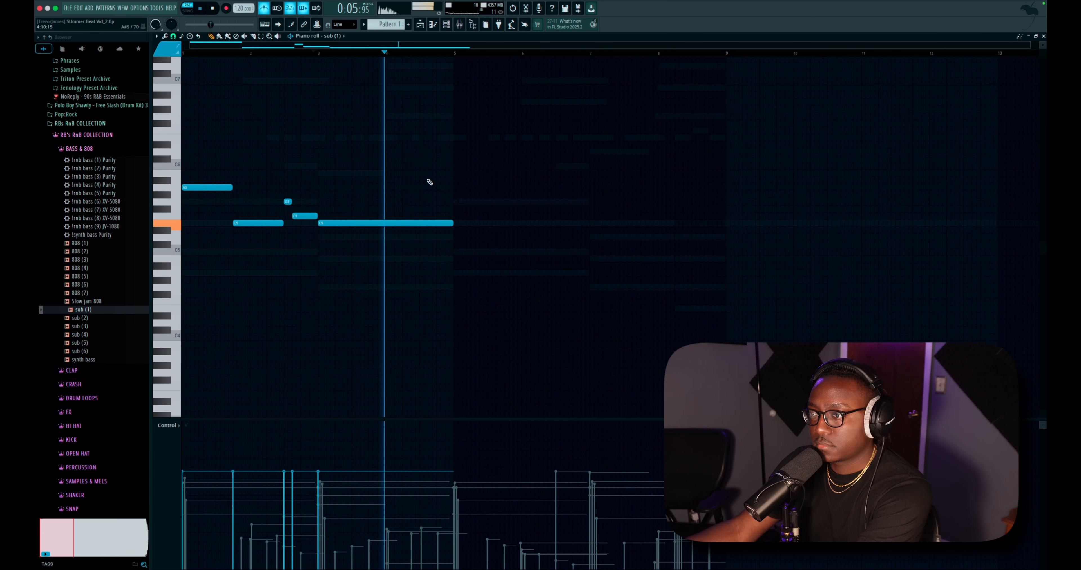
# - Split the long bass note in bar 4, add a short high note above the split and play the section from before bar 4
pyautogui.click(389, 137)
pyautogui.press('space')
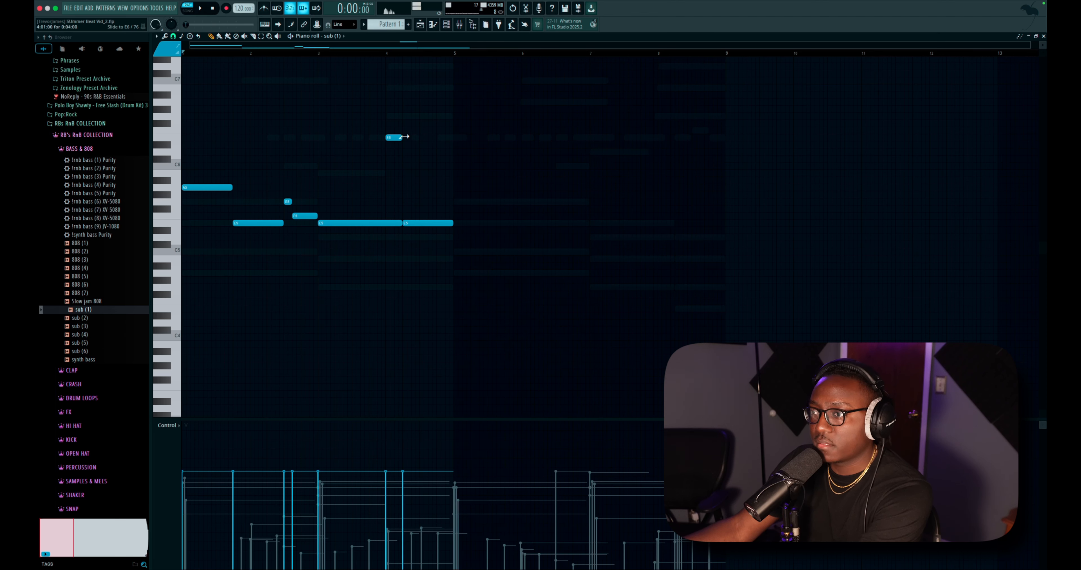
pyautogui.click(380, 53)
pyautogui.press('space')
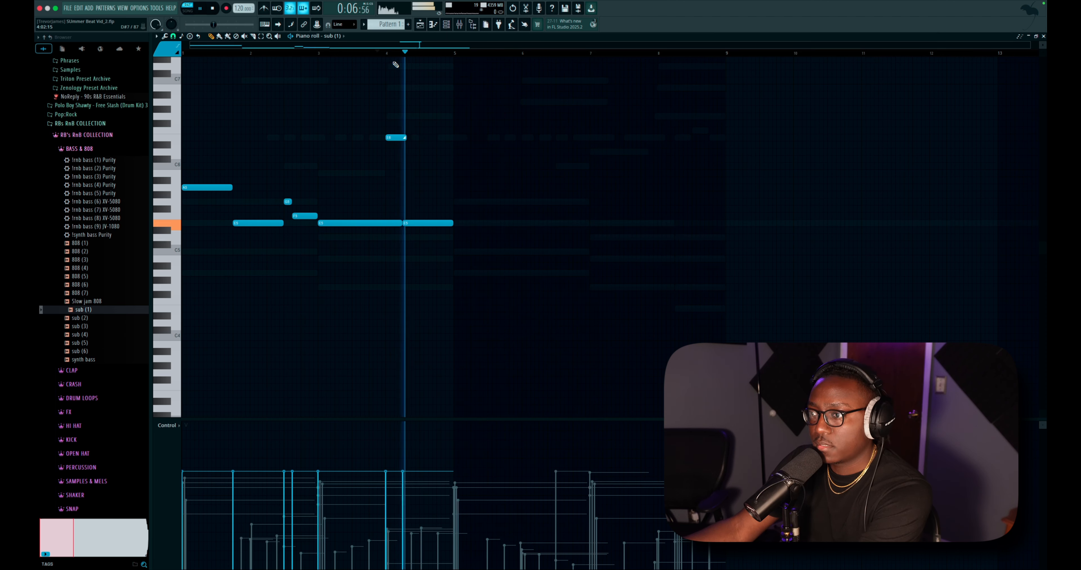
pyautogui.press('space')
# - Check sub (1)'s volume envelope during playback, then return to its piano roll with the sampler window and channel rack hidden
pyautogui.press('F6')
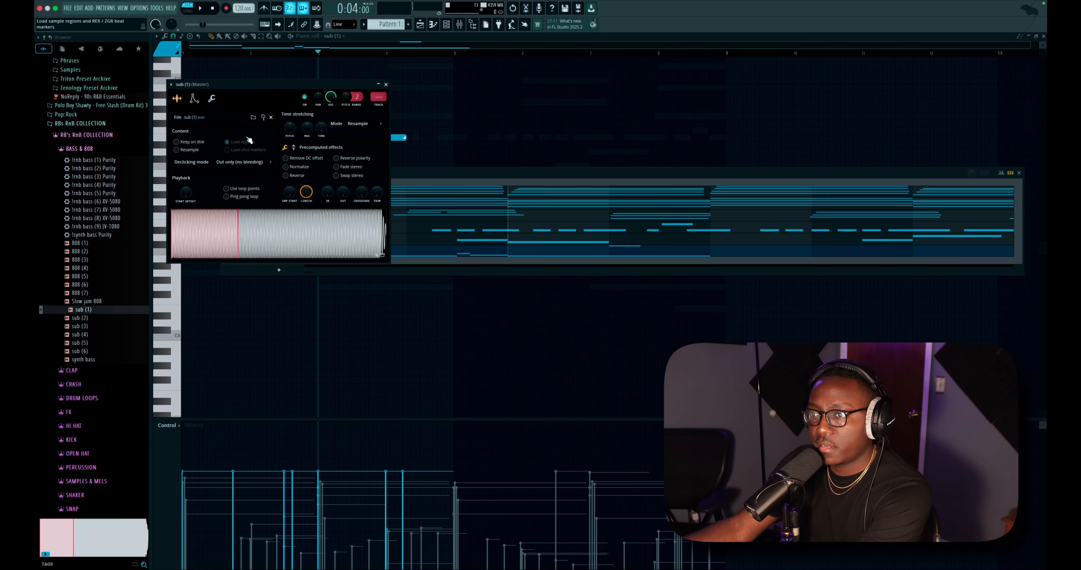
pyautogui.click(195, 99)
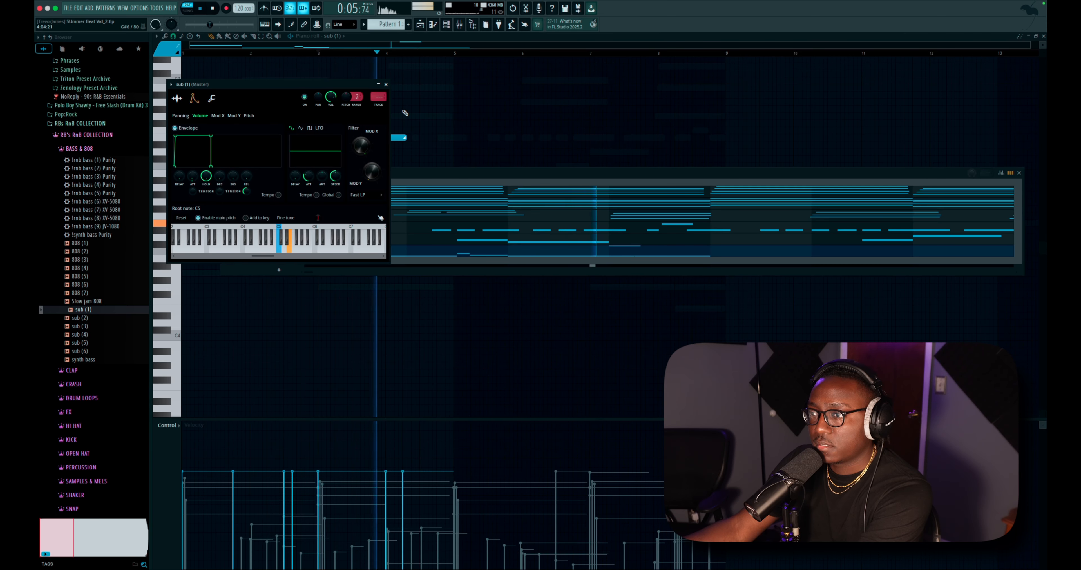
pyautogui.click(386, 85)
pyautogui.press('space')
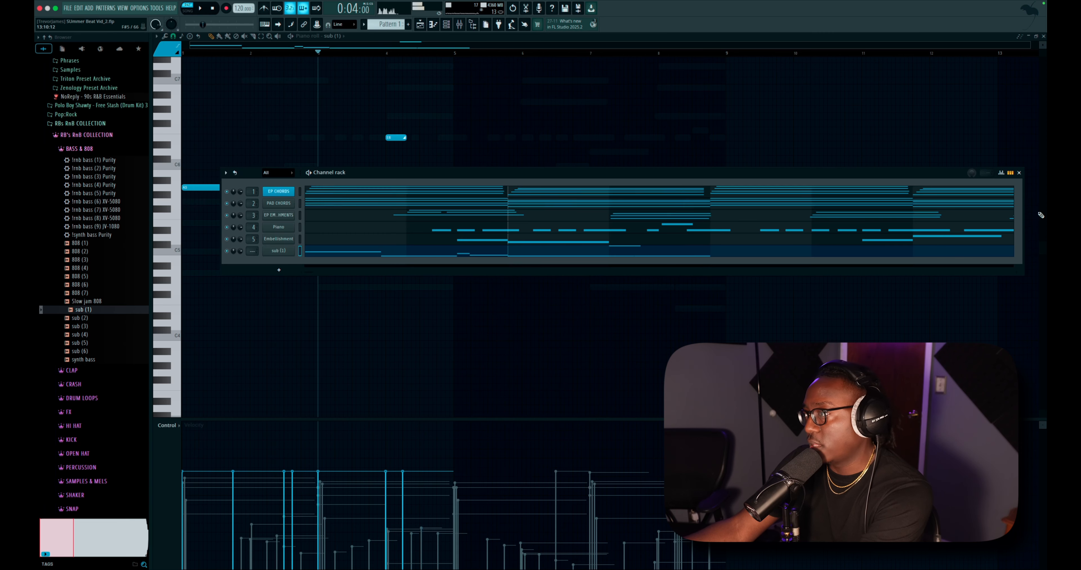
pyautogui.click(1018, 173)
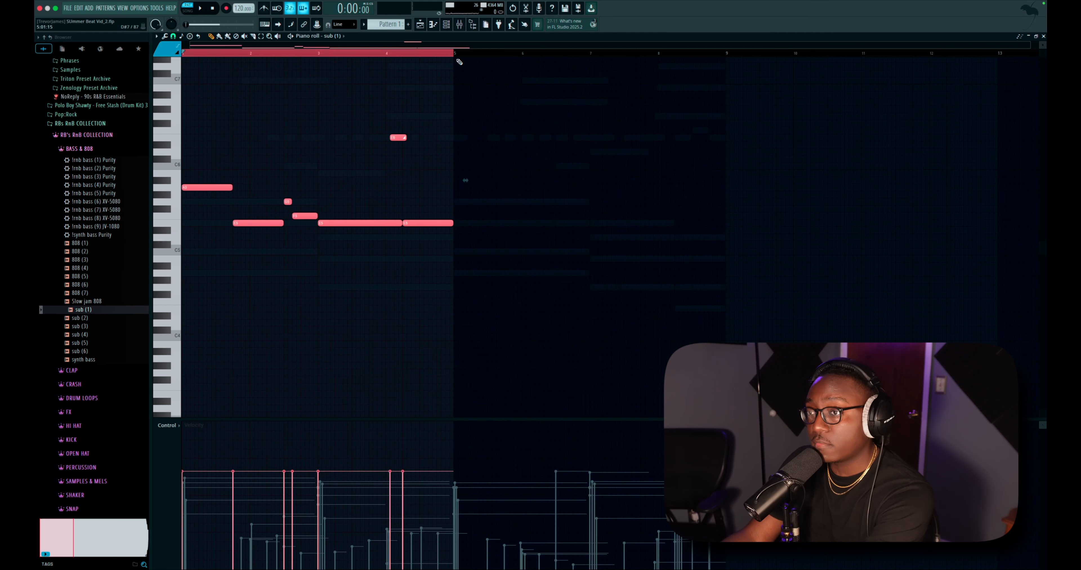
# - Duplicate the four-bar bass line into bars 5 to 8 and rework its ending in bars 7 and 8 with lower notes
pyautogui.hotkey('ctrl', 'b')
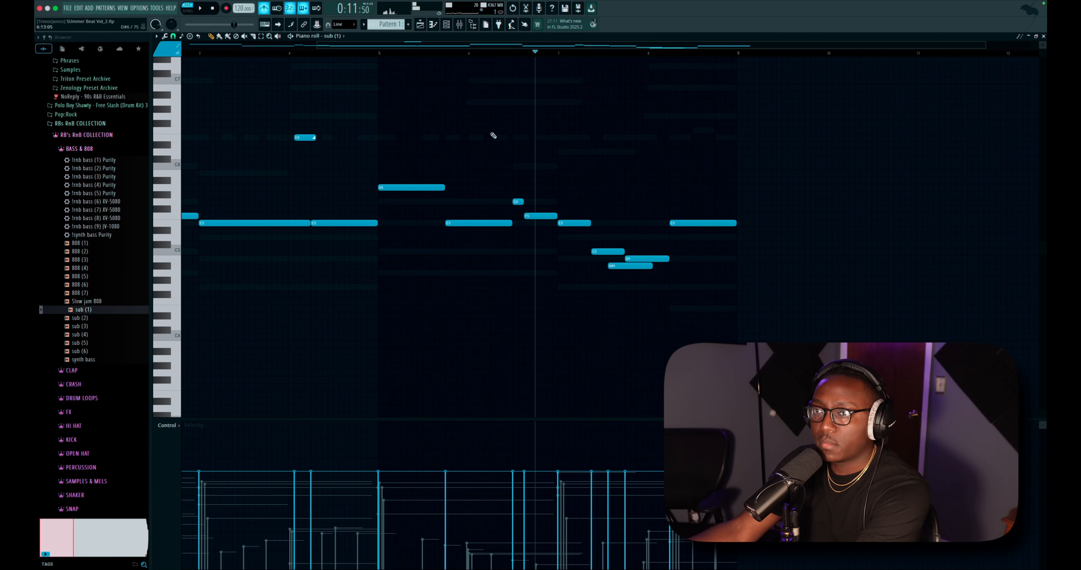
pyautogui.press('space')
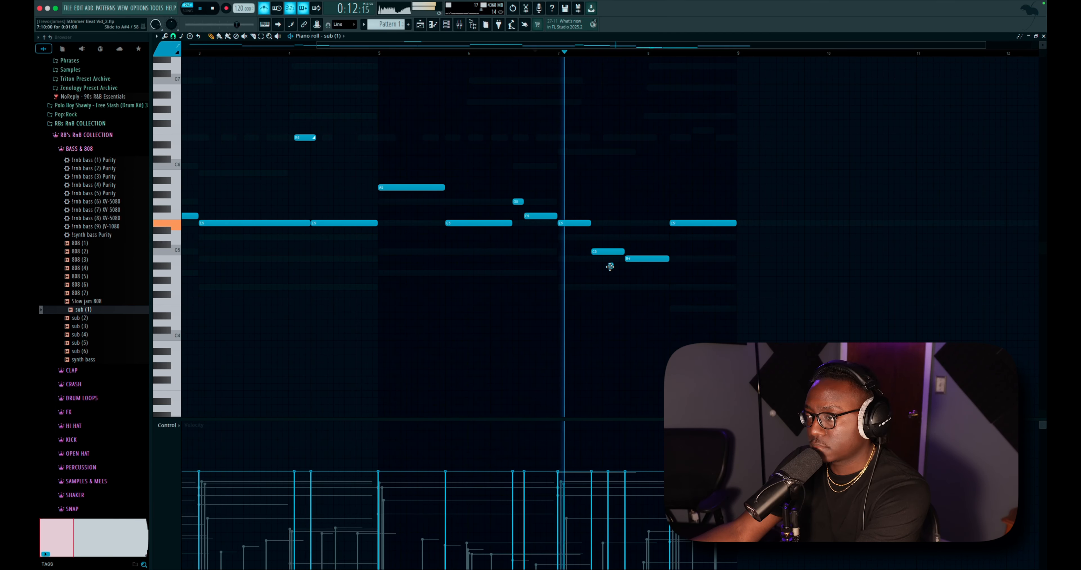
pyautogui.scroll(2, 611, 264)
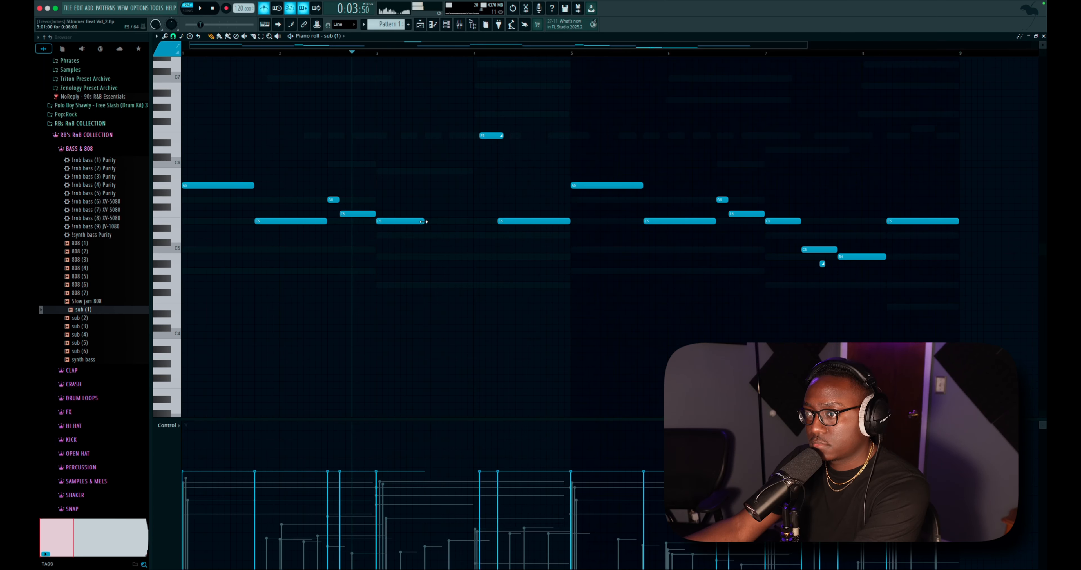
# - Shorten the low bass note in bar 3, place another note after it and open the sub (1) channel's settings
pyautogui.moveTo(429, 221); pyautogui.dragTo(424, 222)
pyautogui.click(452, 221)
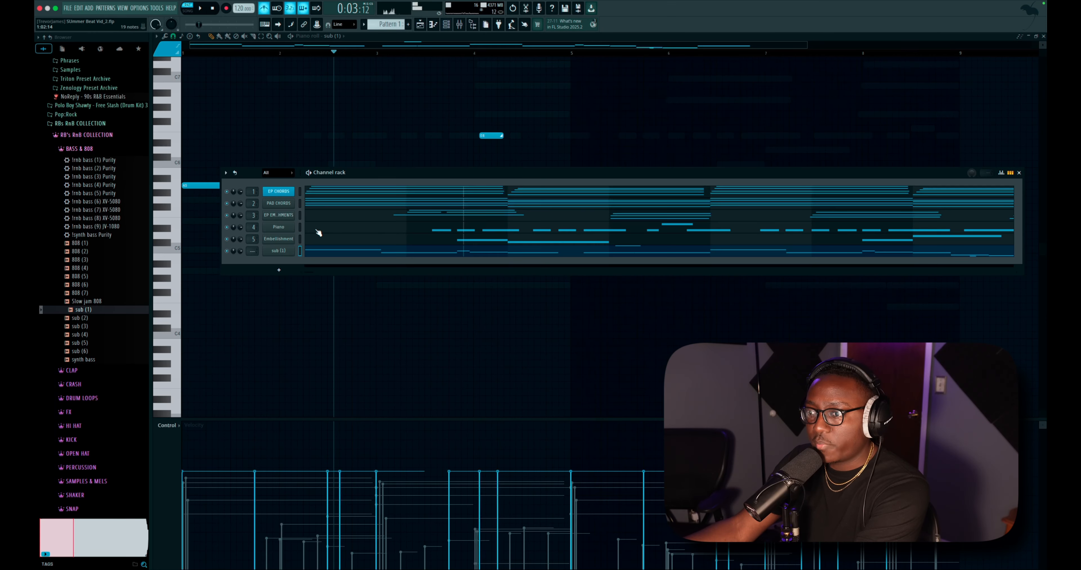
pyautogui.click(283, 252)
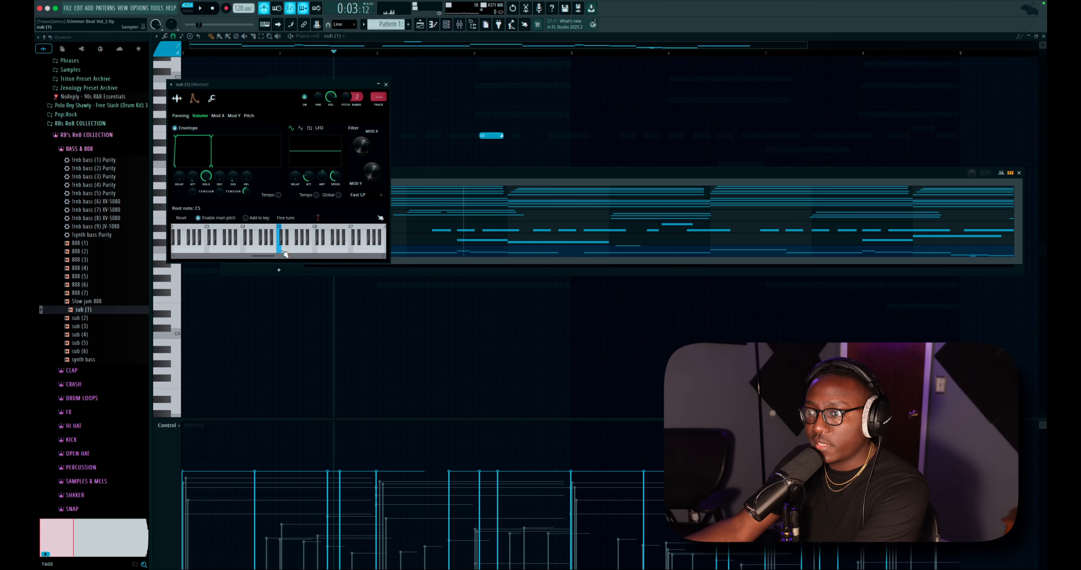
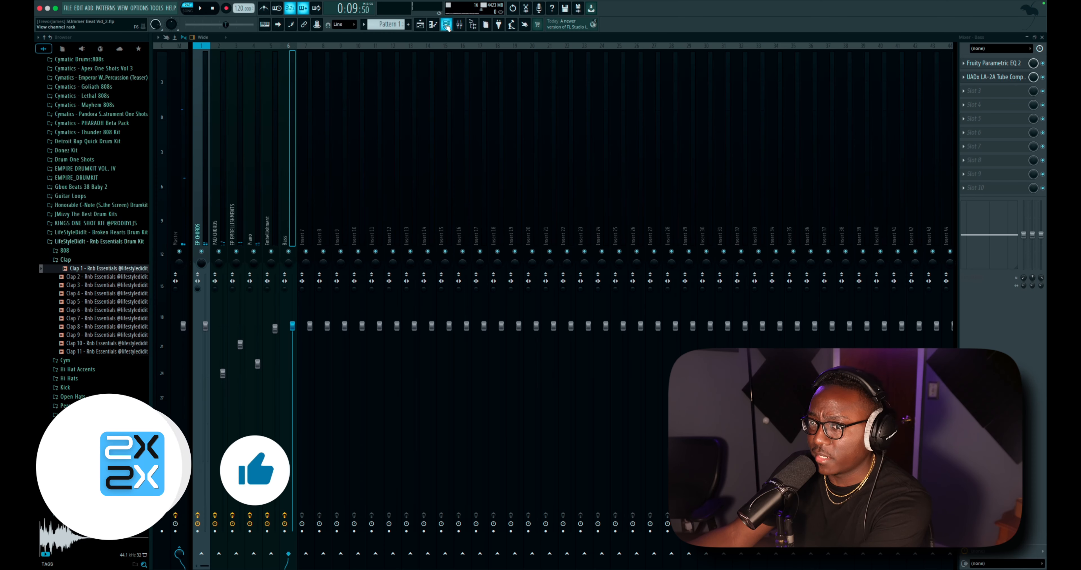
# - Preview Kick 3 from the Rnb Essentials drum kit's Kick folder and add it as a new channel below the clap
pyautogui.press('F6')
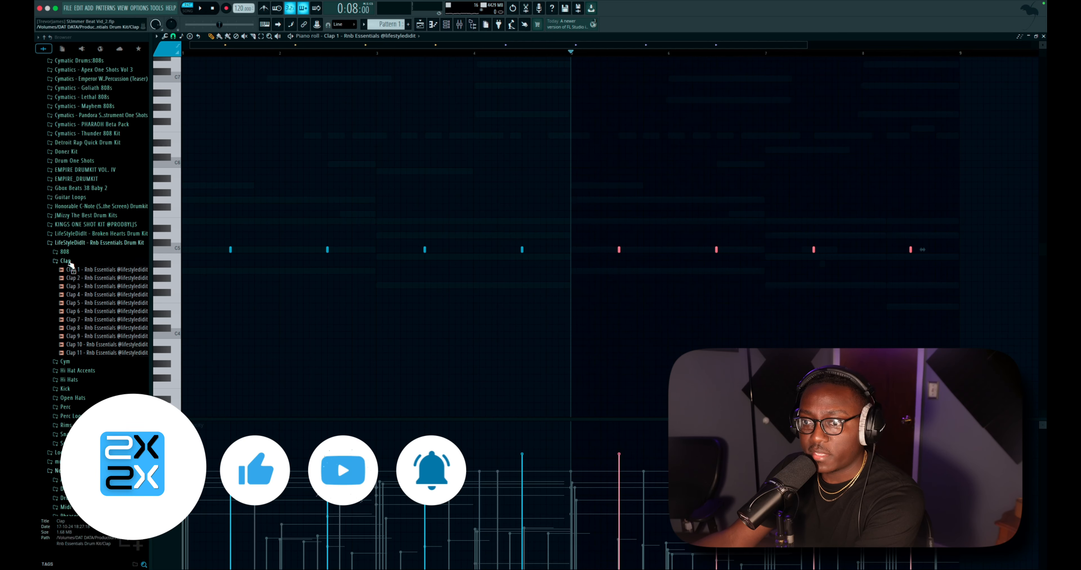
pyautogui.click(65, 260)
pyautogui.click(65, 297)
pyautogui.click(87, 322)
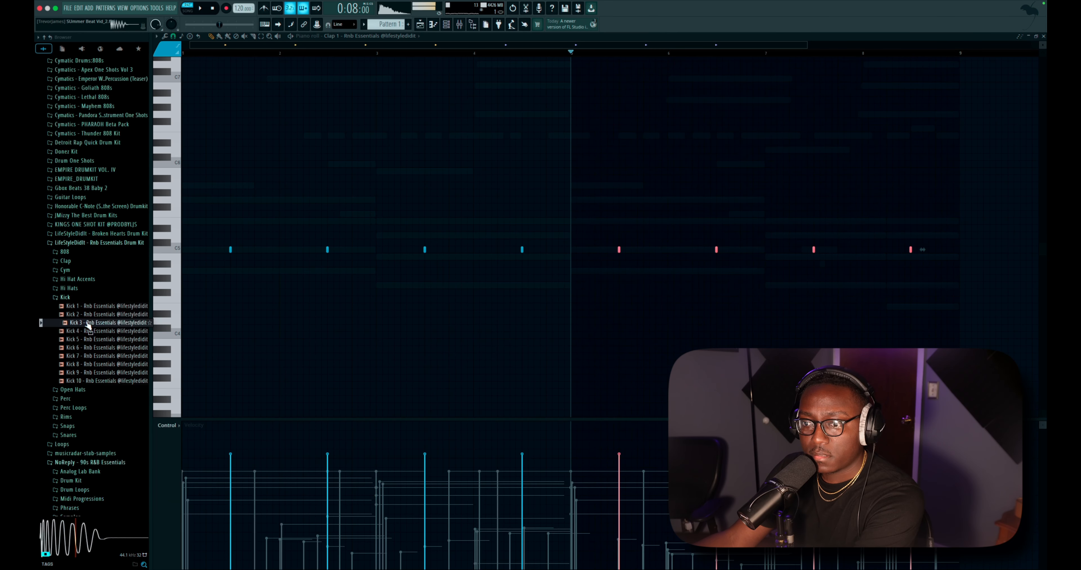
pyautogui.click(447, 25)
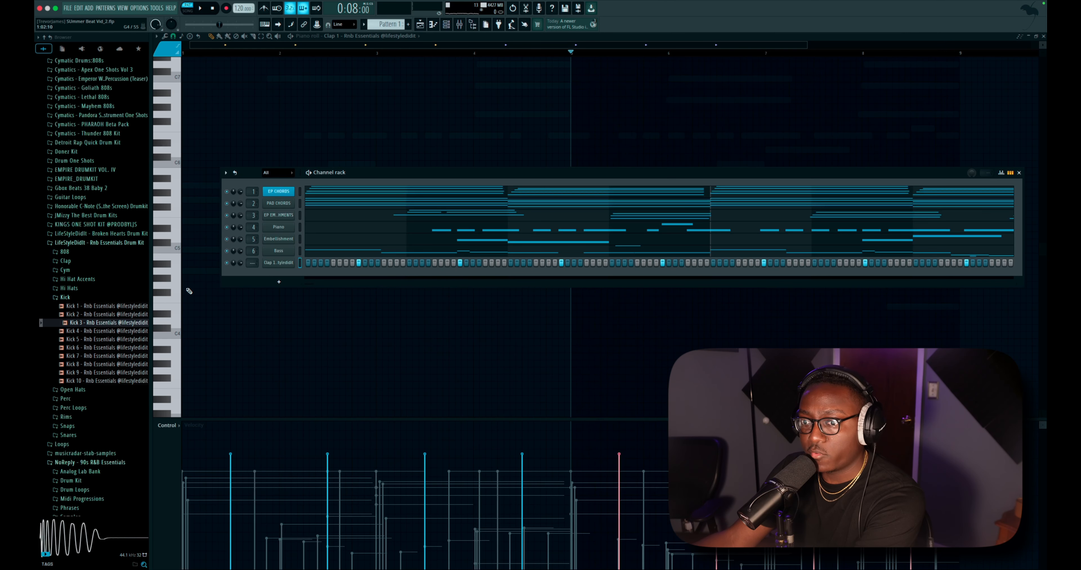
pyautogui.moveTo(292, 280); pyautogui.dragTo(293, 282)
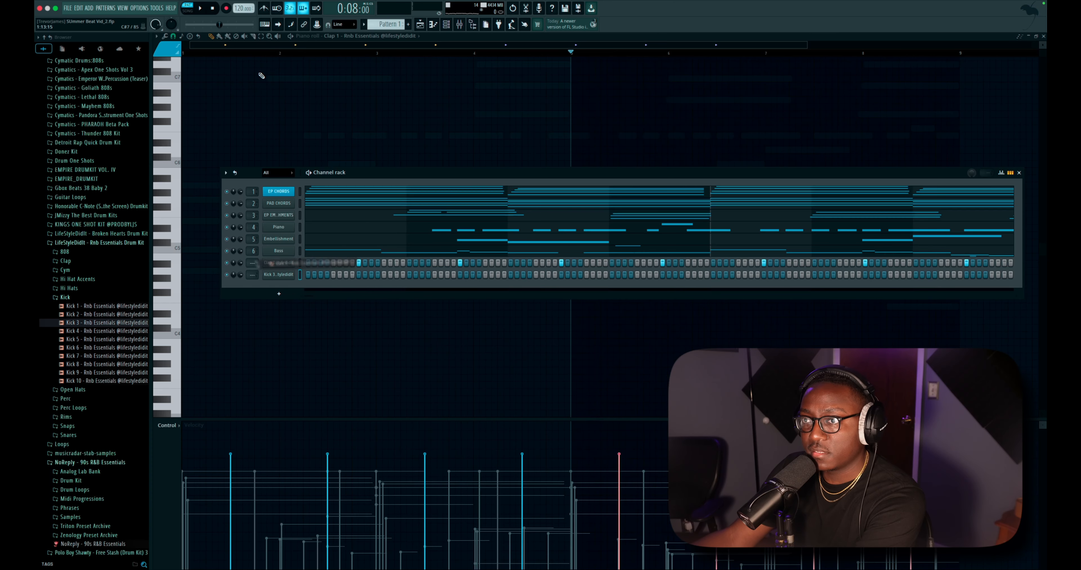
# - Add Hi Hat 7 from the Rnb Essentials drum kit's Hi Hats folder as a new channel below the kick
pyautogui.click(75, 297)
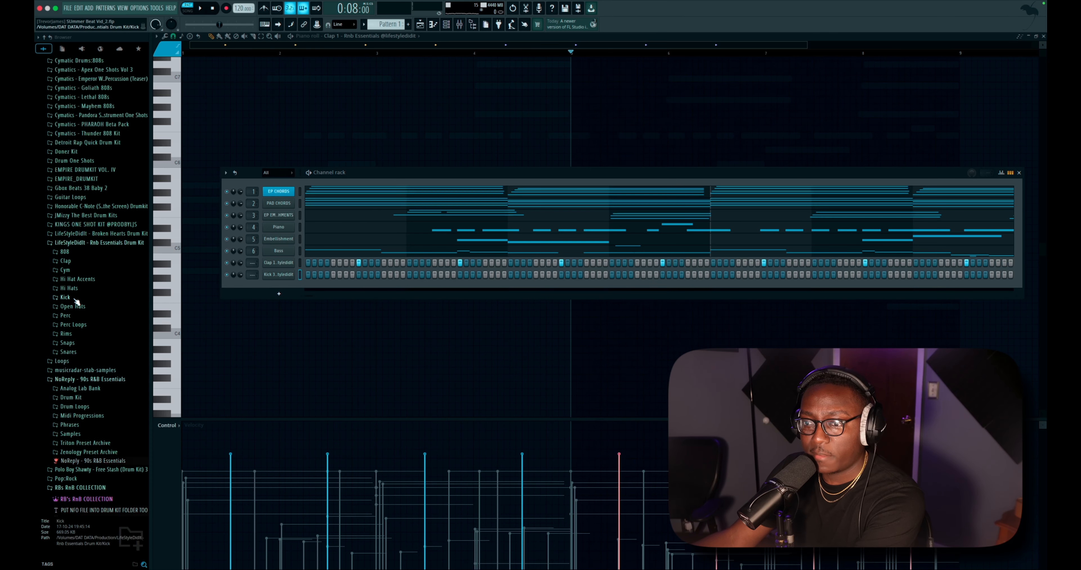
pyautogui.click(78, 289)
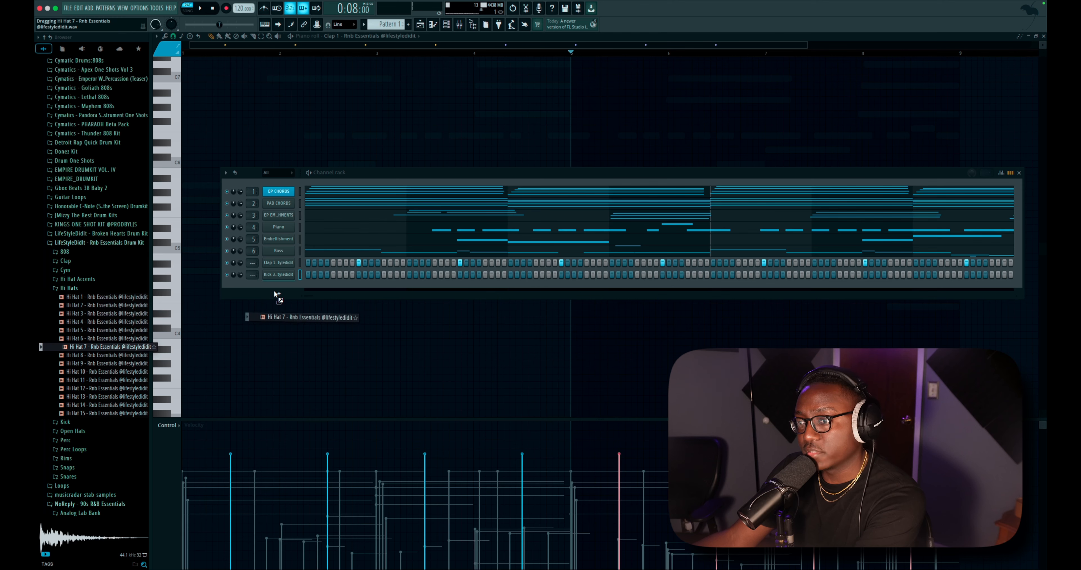
pyautogui.moveTo(276, 295); pyautogui.dragTo(277, 295)
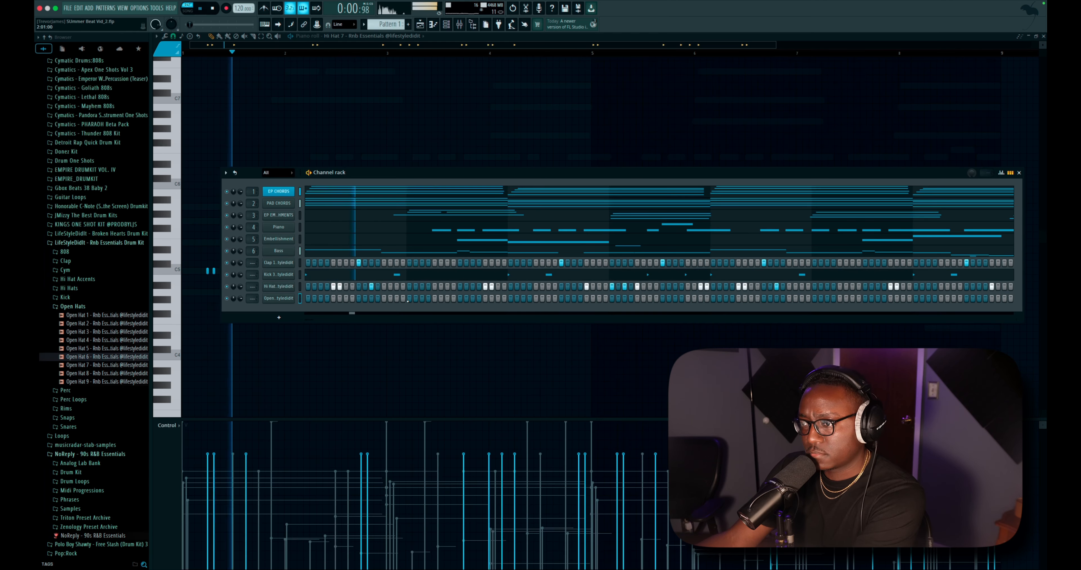
# - Place an Open Hat 6 hit at the start of bar 2, duplicate the four-bar selection into bars 5 to 8 and play it
pyautogui.click(408, 299)
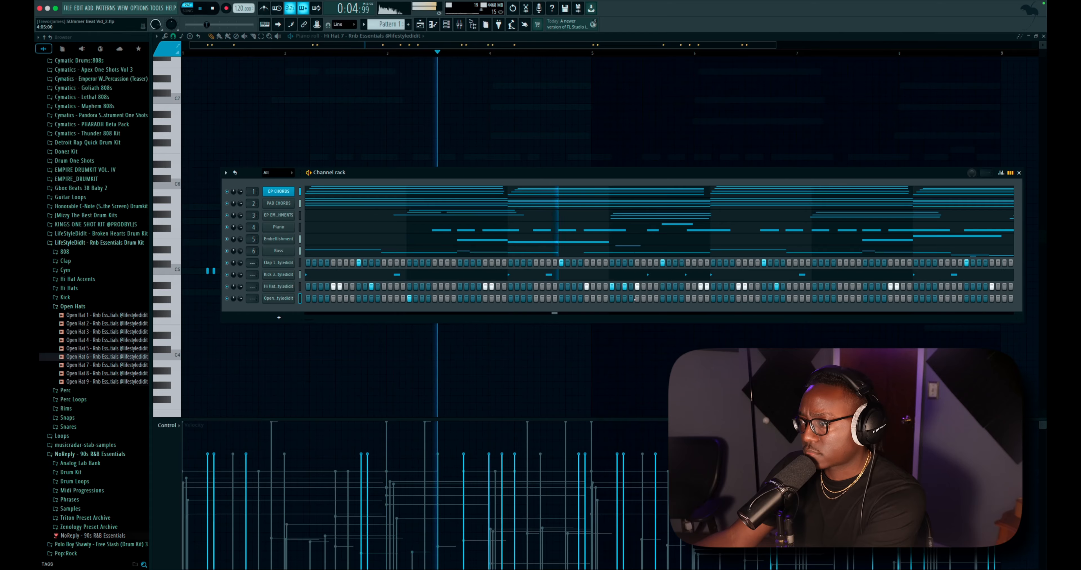
pyautogui.click(276, 304)
pyautogui.moveTo(595, 64); pyautogui.dragTo(245, 276)
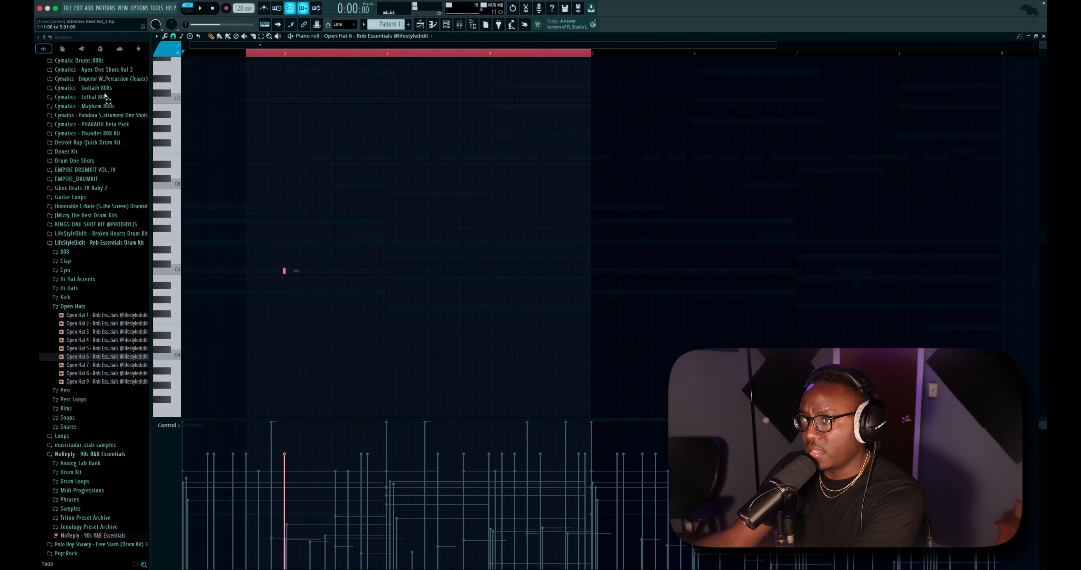
pyautogui.hotkey('ctrl', 'b')
pyautogui.press('space')
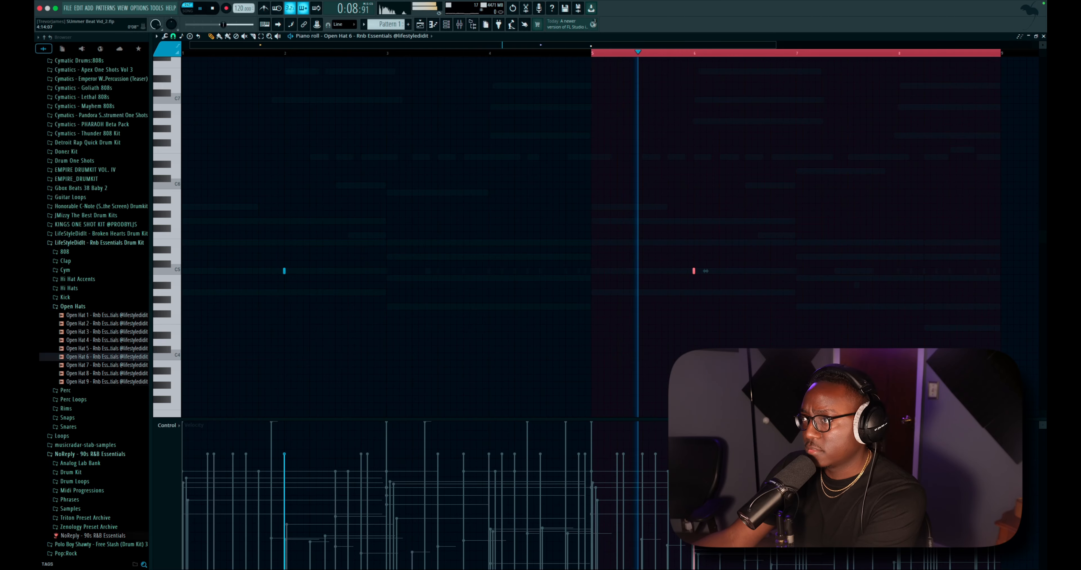
pyautogui.moveTo(628, 56); pyautogui.dragTo(991, 66)
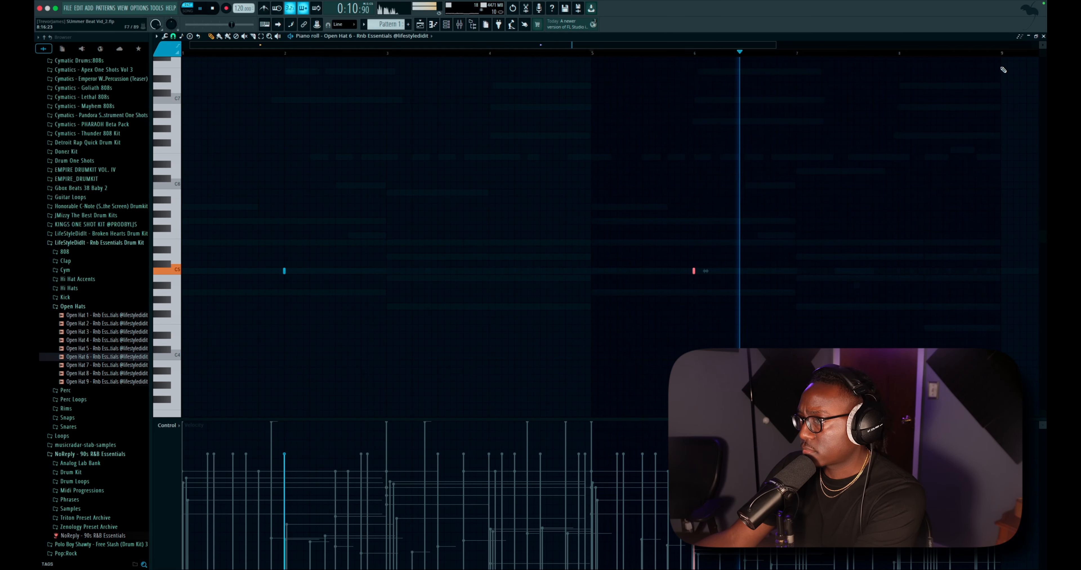
pyautogui.press('space')
# - Route the drum channels to mixer tracks starting from Insert 20, and put Fruity Parametric EQ 2 and ValhallaVintageVerb on the Open Hat 6 track
pyautogui.press('F6')
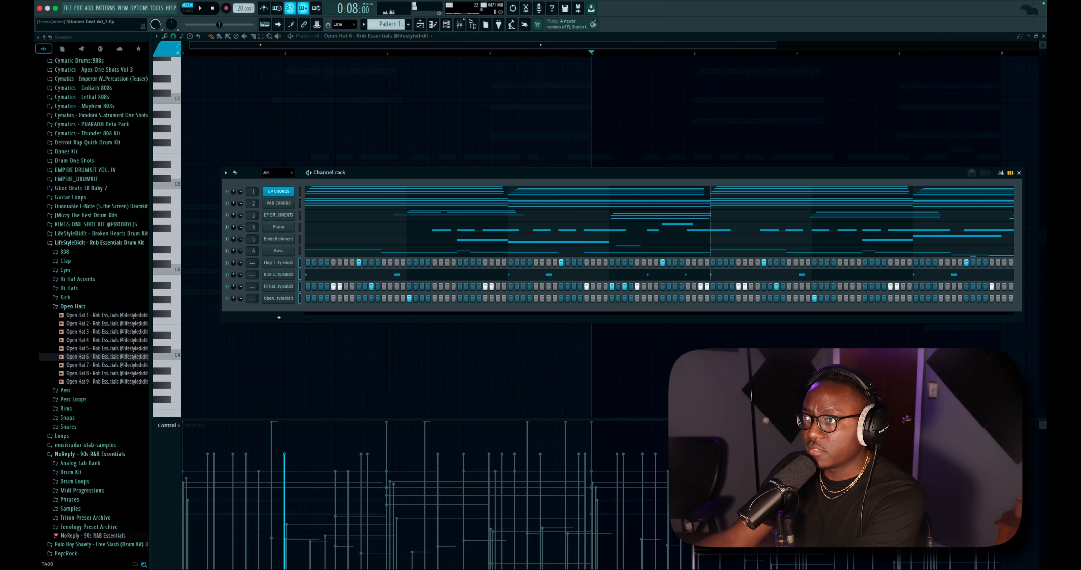
pyautogui.press('F9')
pyautogui.rightClick(538, 45)
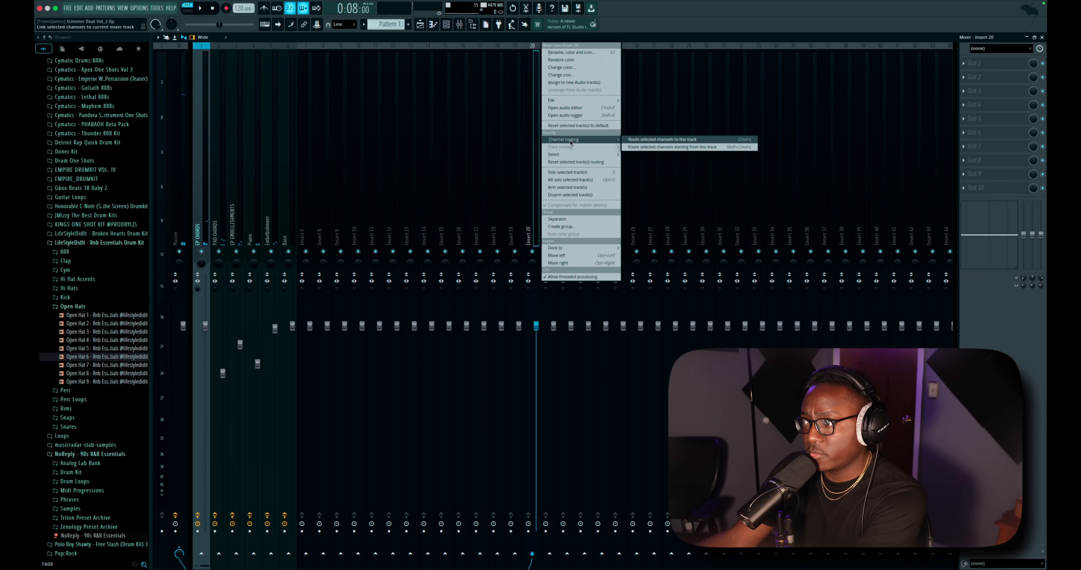
pyautogui.click(671, 147)
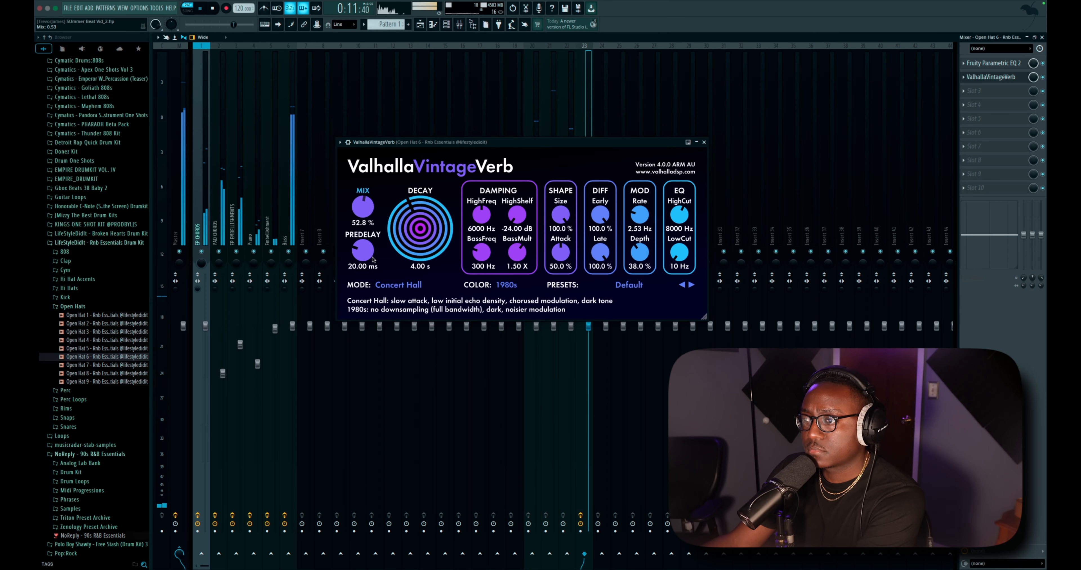
pyautogui.click(704, 143)
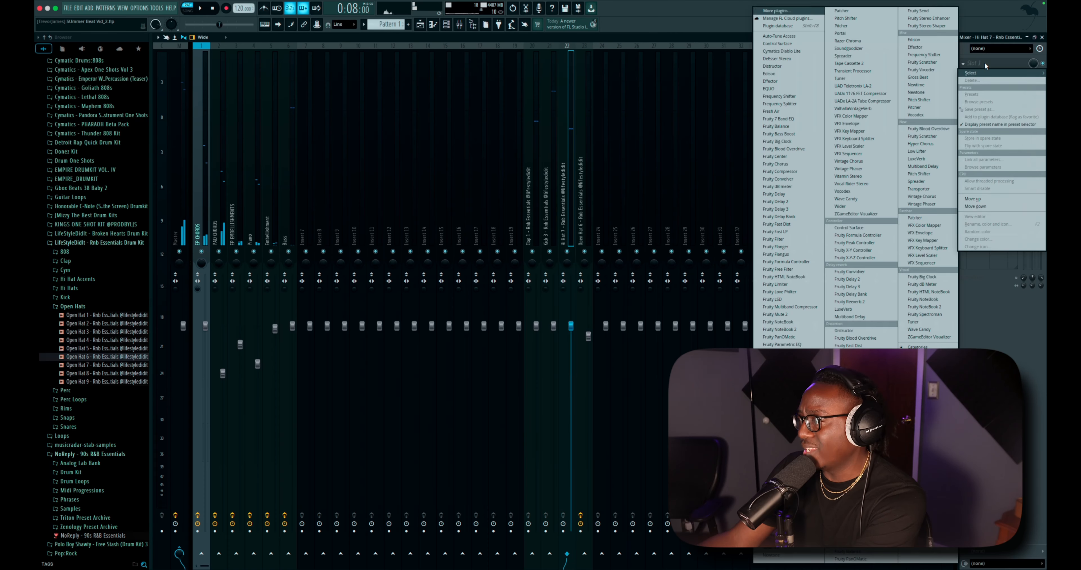
# - On the Hi Hat 7 mixer track, add and adjust Fruity Parametric EQ 2, then add ValhallaVintageVerb with its mix at about 6.4 %
pyautogui.click(973, 63)
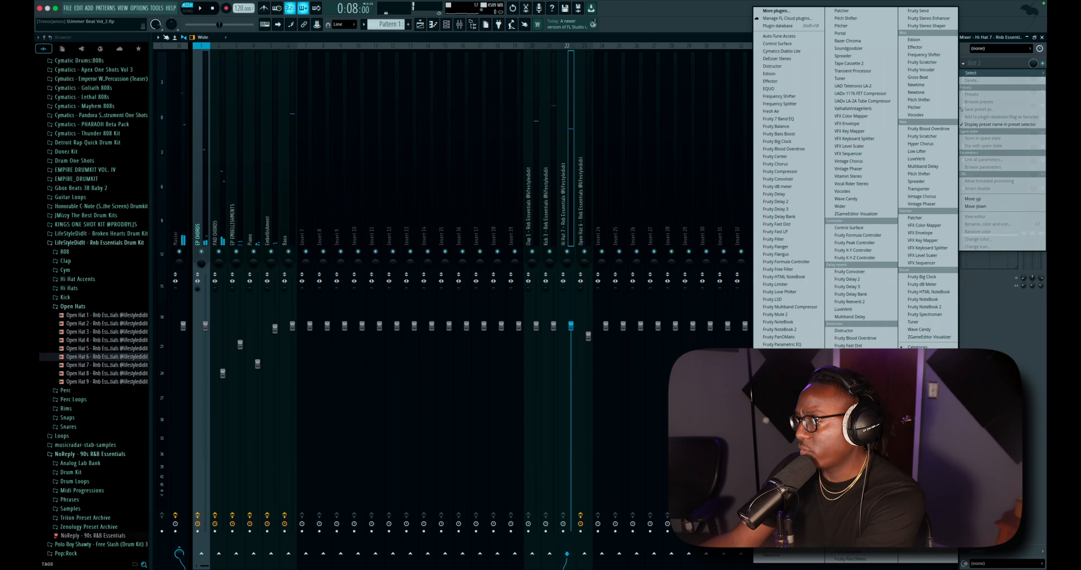
pyautogui.click(782, 351)
pyautogui.moveTo(265, 209); pyautogui.dragTo(319, 235)
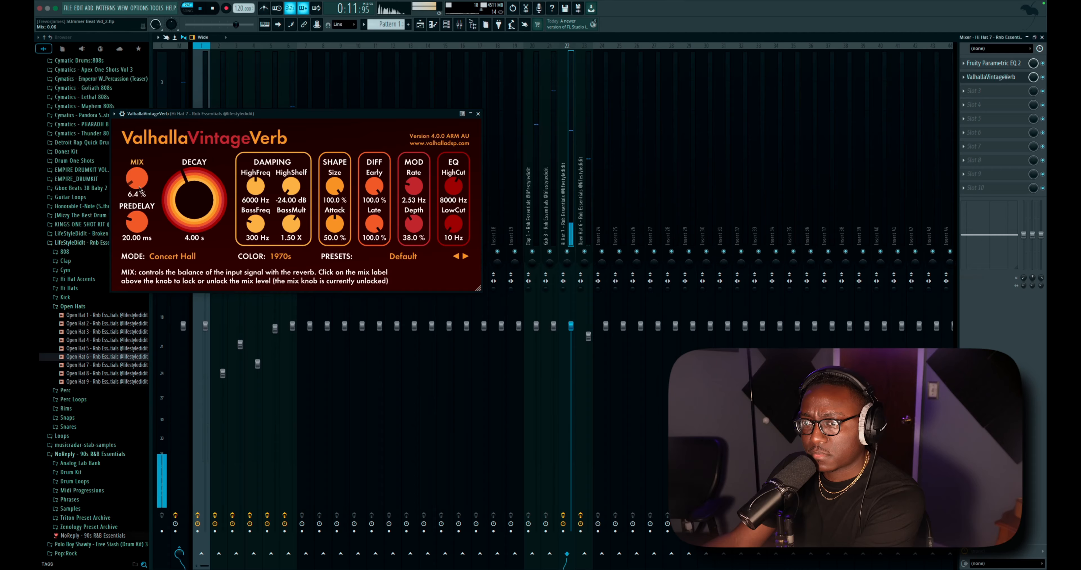
pyautogui.click(478, 114)
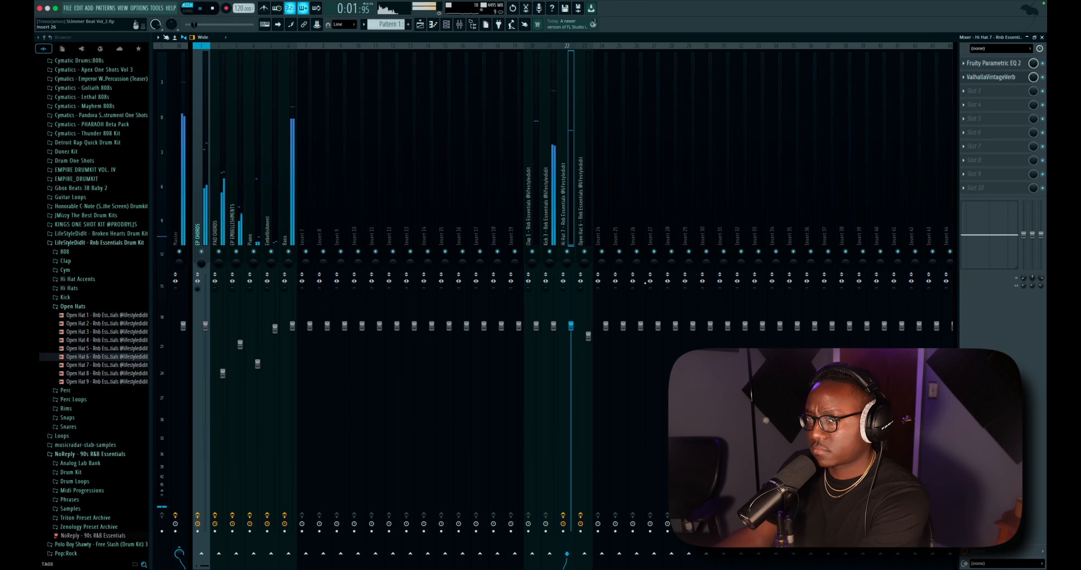
pyautogui.press('space')
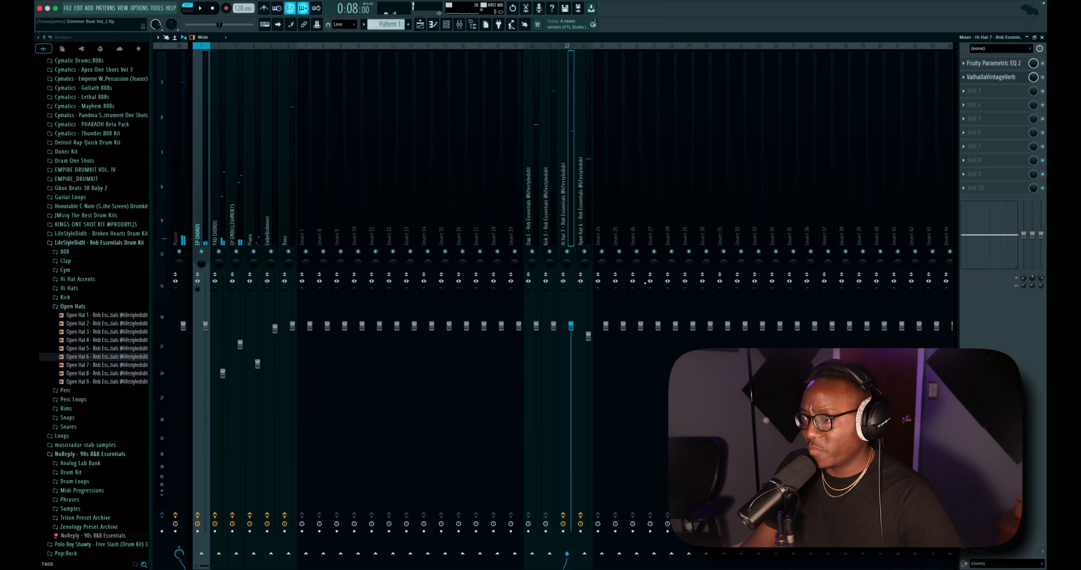
# - Add Rim 2 from the Rims folder as a new channel, with one hit early in bar 3 duplicated into bar 7
pyautogui.press('space')
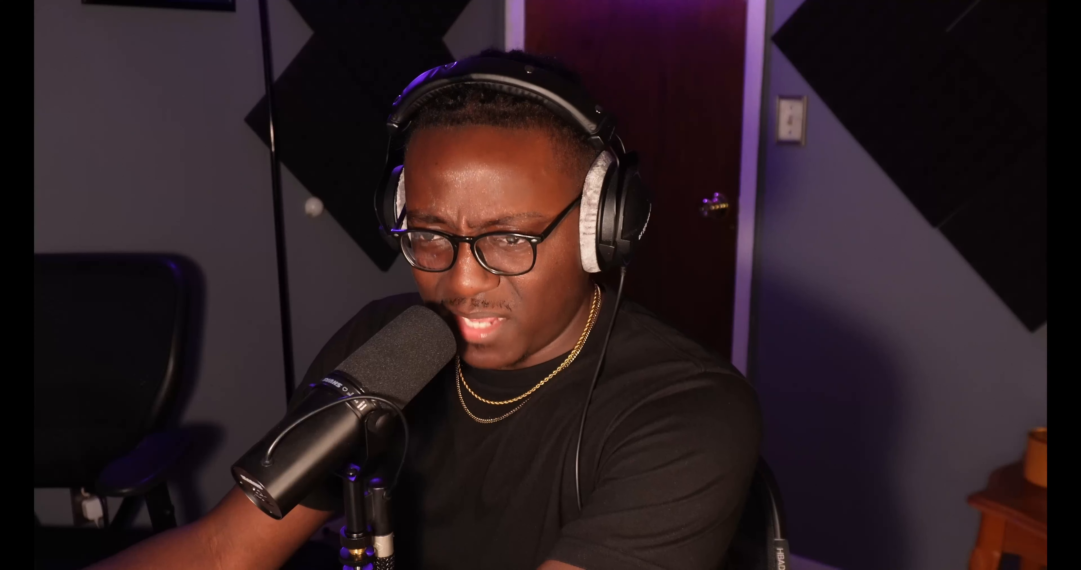
pyautogui.click(75, 305)
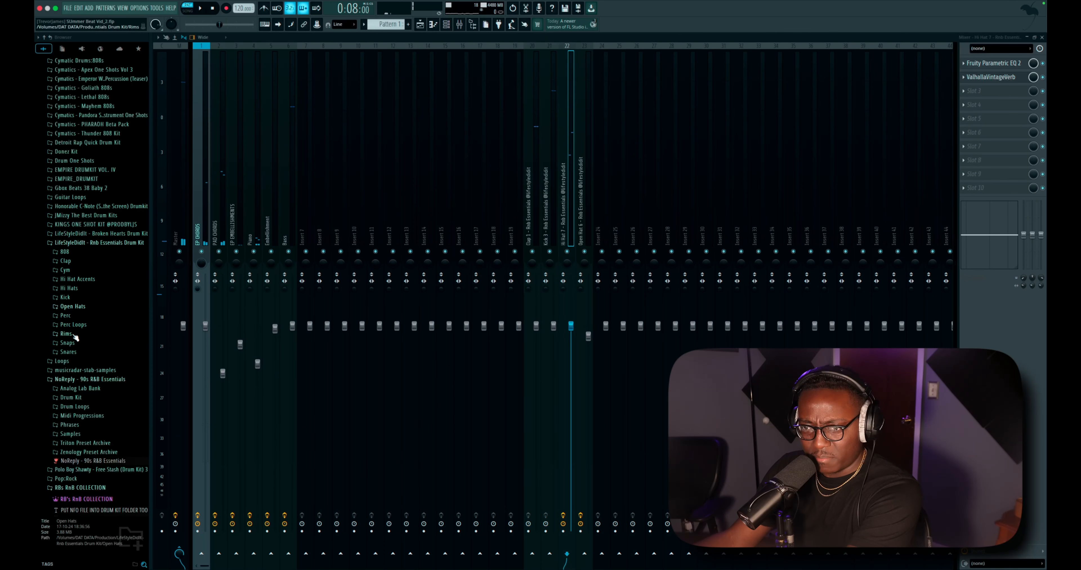
pyautogui.click(66, 333)
pyautogui.click(78, 351)
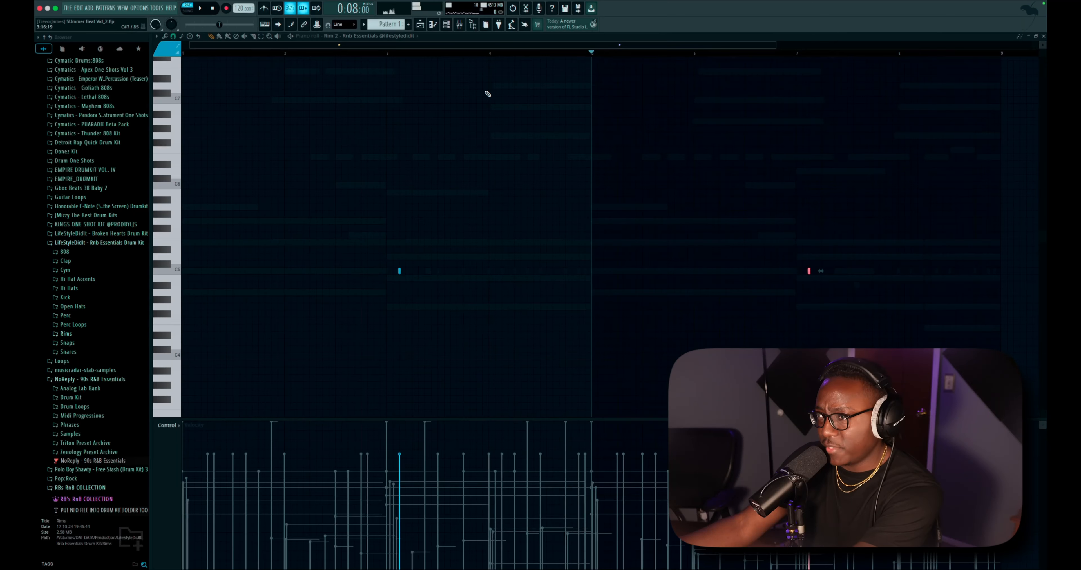
pyautogui.scroll(-2, 504, 120)
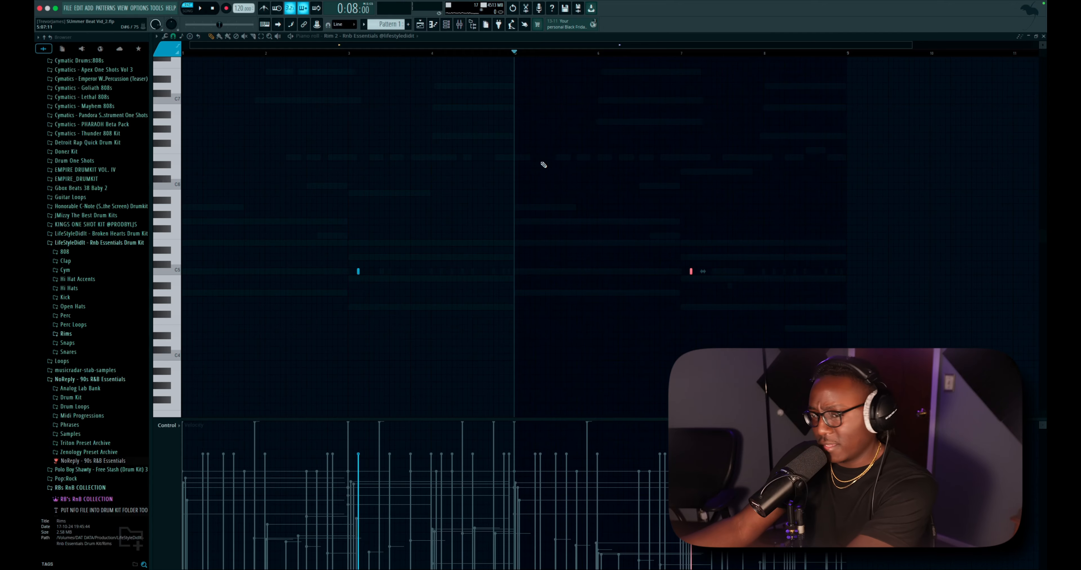
# - Add Shaker 3 from the drum kit's Perc folder as a new channel below the rim while the beat plays
pyautogui.click(71, 317)
pyautogui.click(80, 457)
pyautogui.press('space')
pyautogui.press('F6')
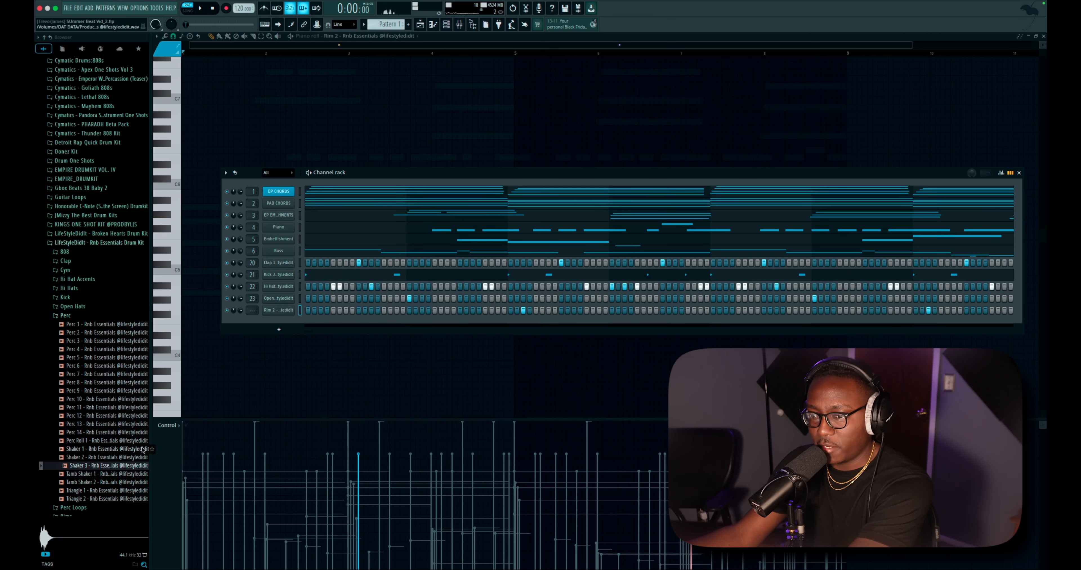
pyautogui.moveTo(280, 330); pyautogui.dragTo(280, 332)
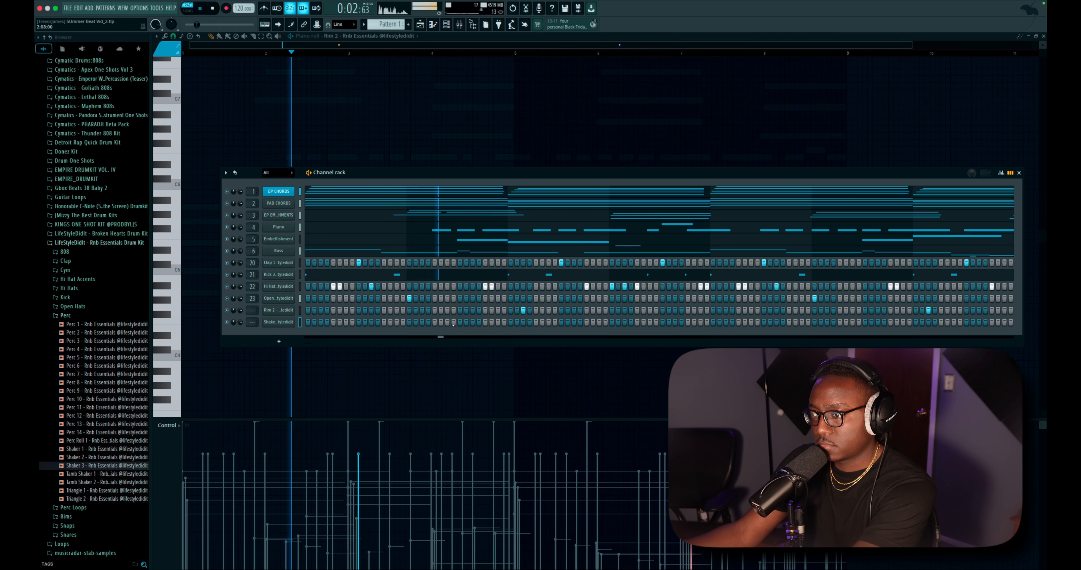
# - Place three Shaker 3 hits in the second half of bar 2 and duplicate them into bar 6
pyautogui.click(485, 322)
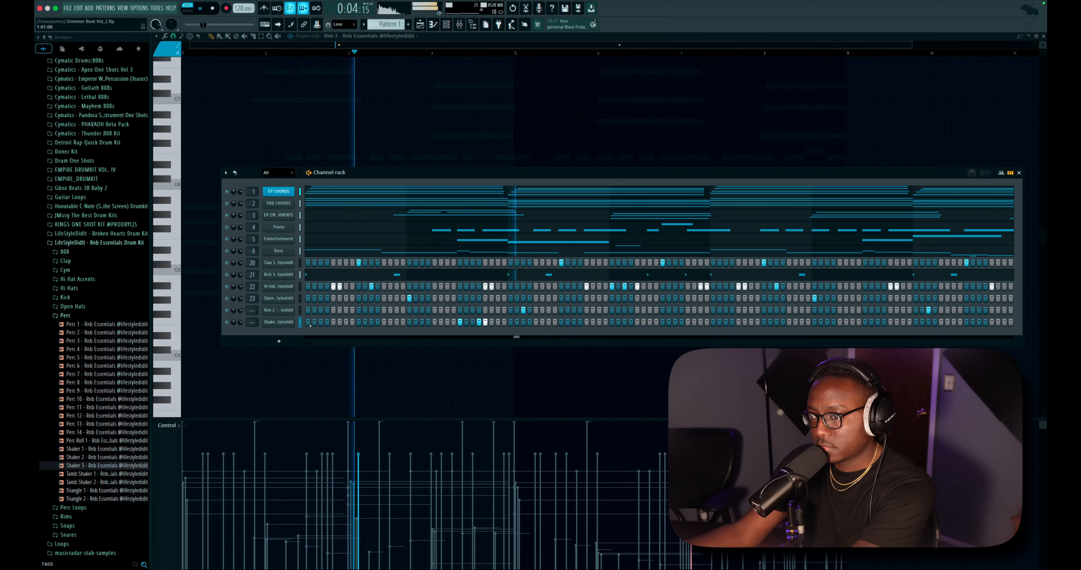
pyautogui.rightClick(288, 320)
pyautogui.click(319, 324)
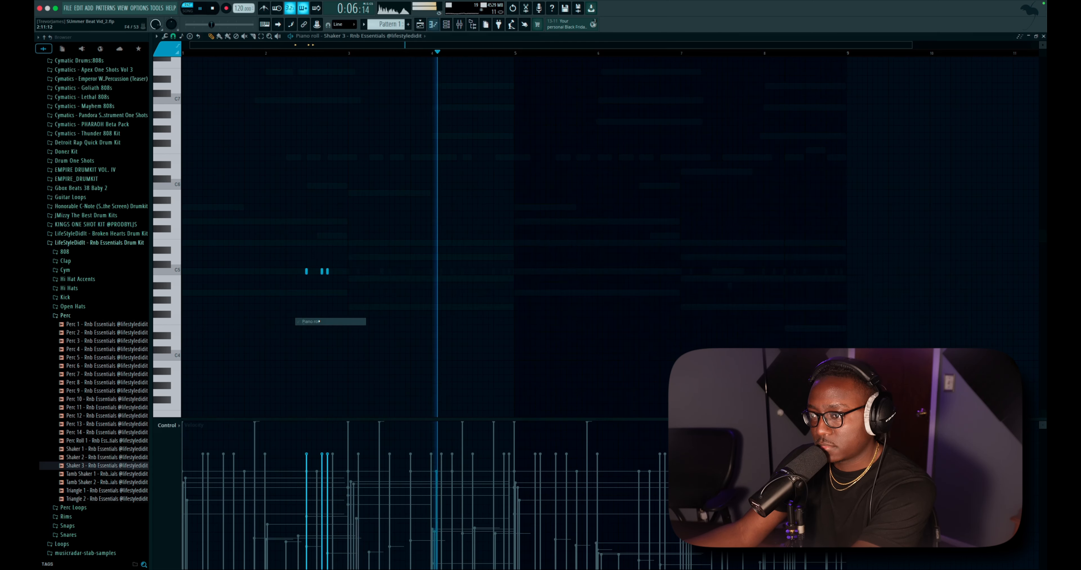
pyautogui.press('space')
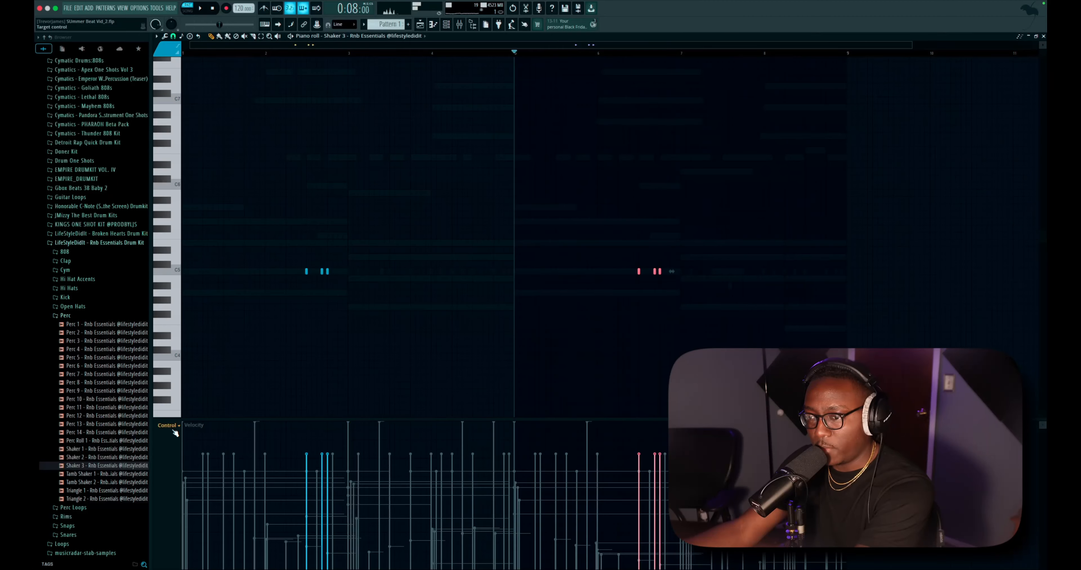
# - Pan the second and third shaker hits of both groups fully to opposite sides and play the result from bar 2
pyautogui.click(176, 425)
pyautogui.click(172, 439)
pyautogui.moveTo(653, 436); pyautogui.dragTo(661, 414)
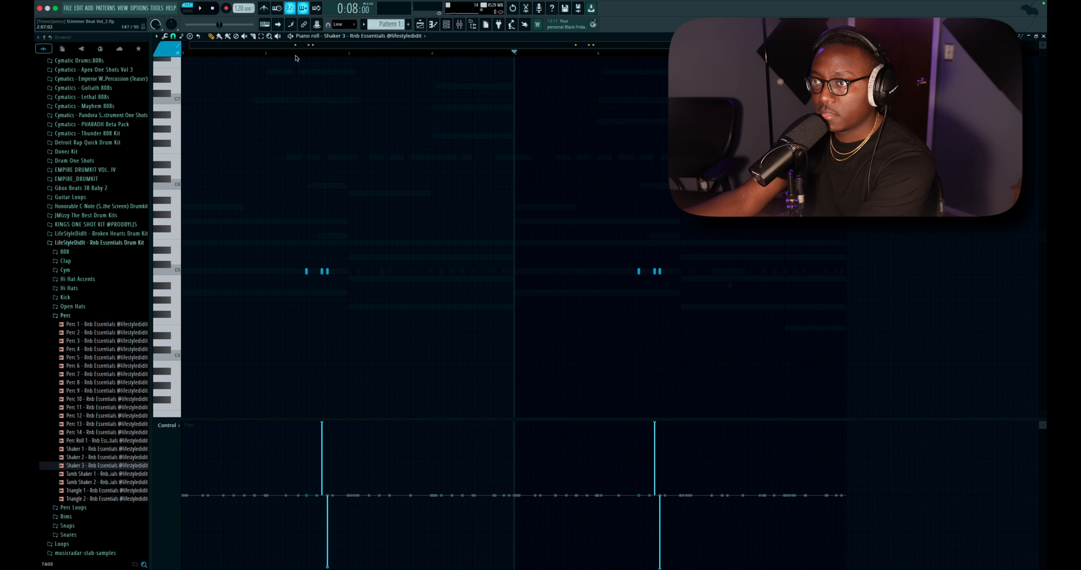
pyautogui.click(295, 54)
pyautogui.press('space')
pyautogui.press('space')
pyautogui.press('space')
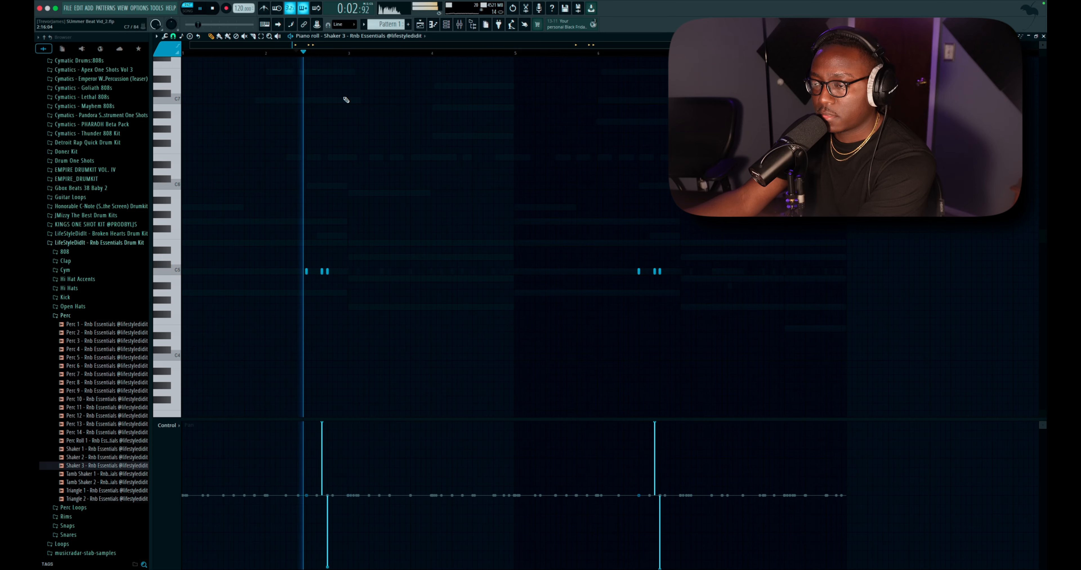
pyautogui.press('space')
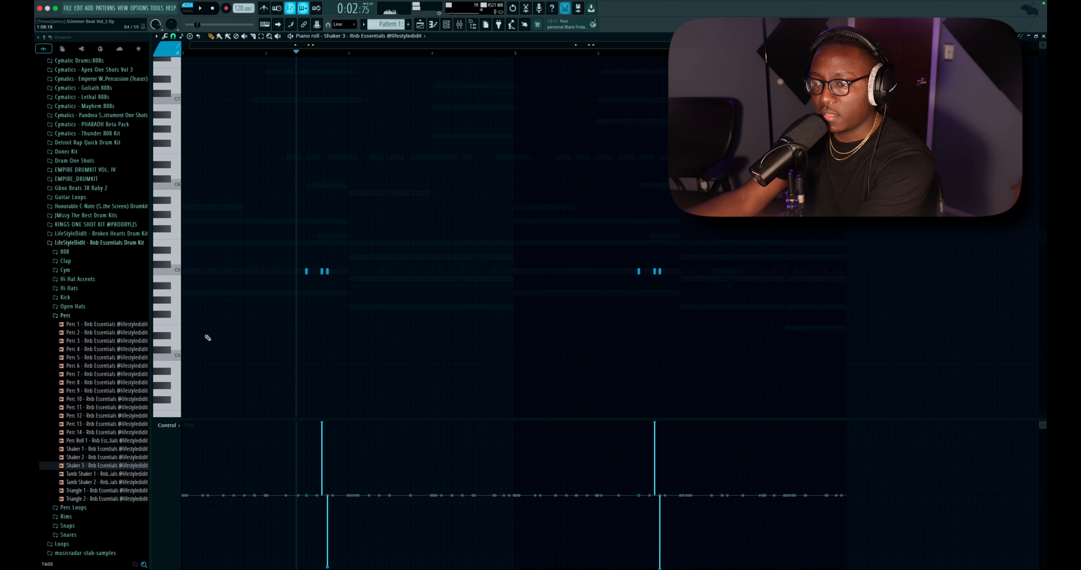
# - Lower the note velocity of all six shaker hits equally, play them back, deselect them and collapse the Perc folder
pyautogui.click(175, 426)
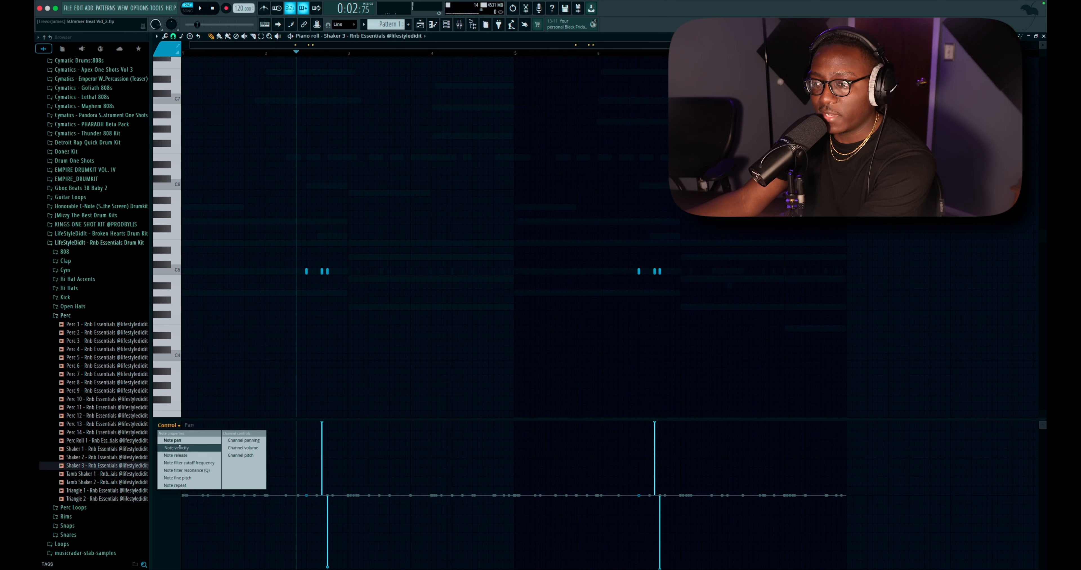
pyautogui.click(180, 448)
pyautogui.moveTo(742, 239); pyautogui.dragTo(264, 375)
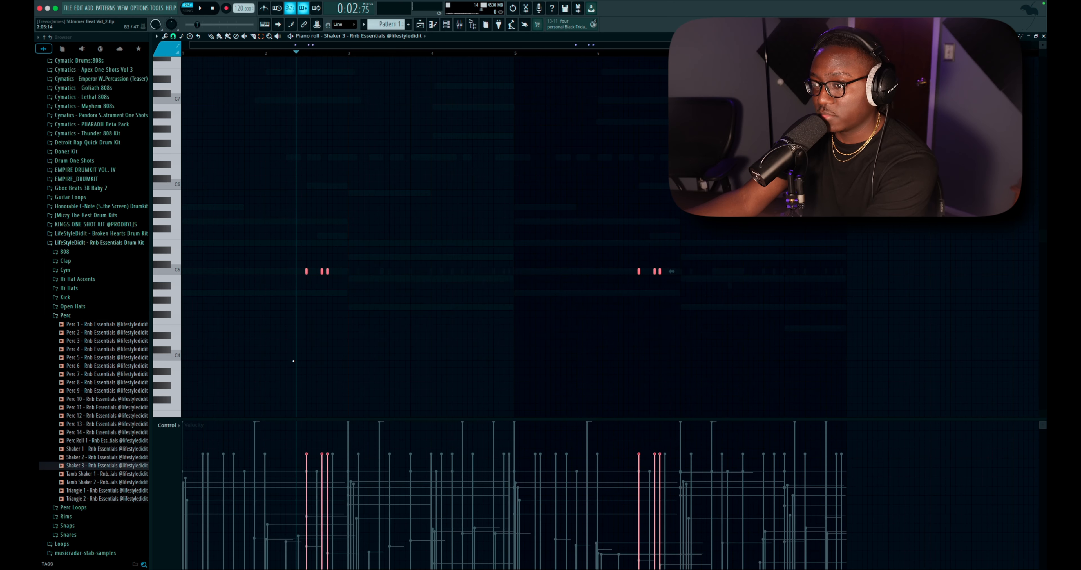
pyautogui.press('space')
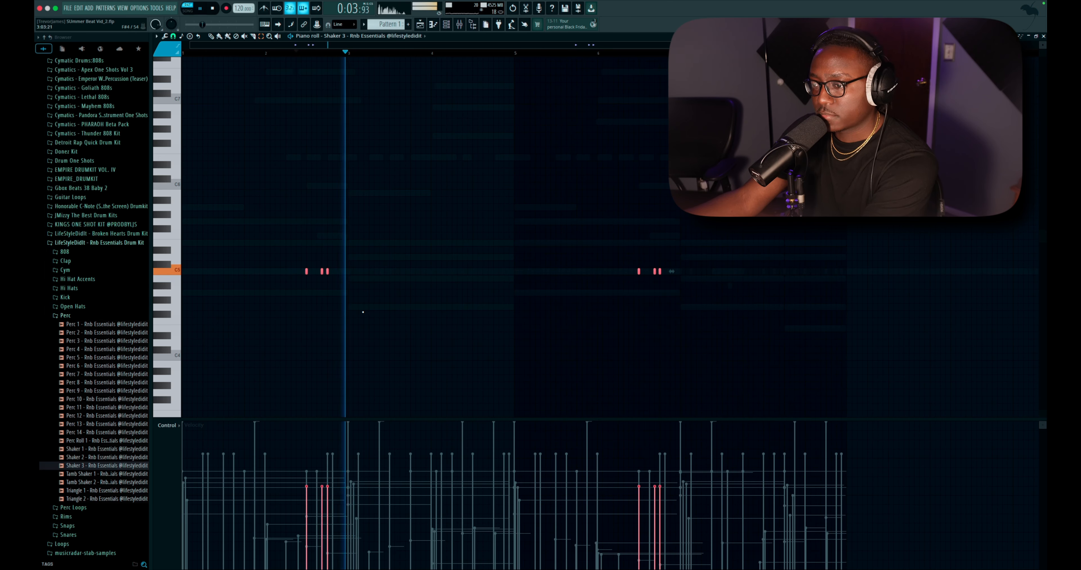
pyautogui.press('super+d')
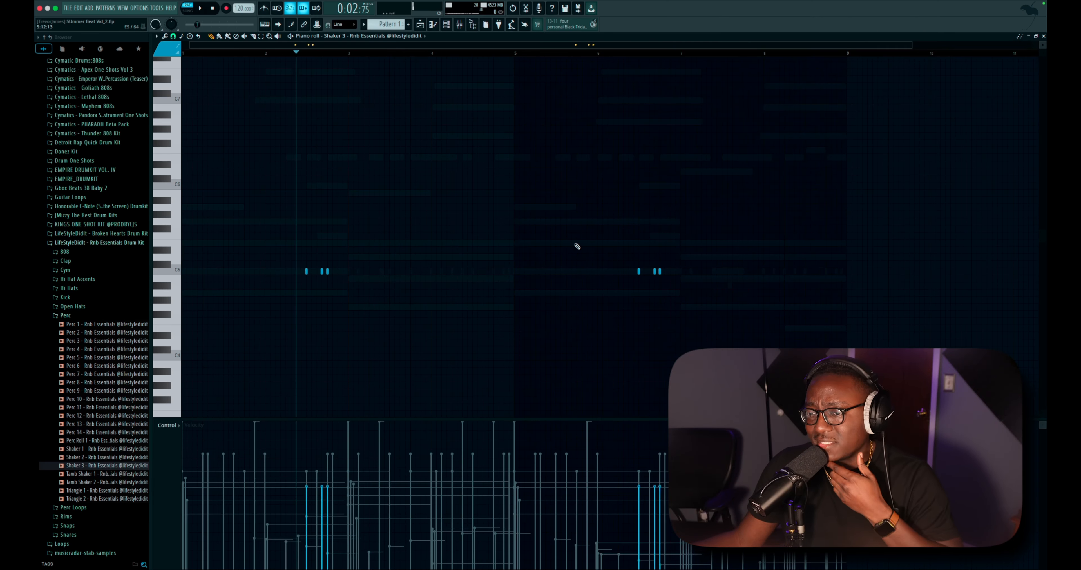
pyautogui.click(102, 316)
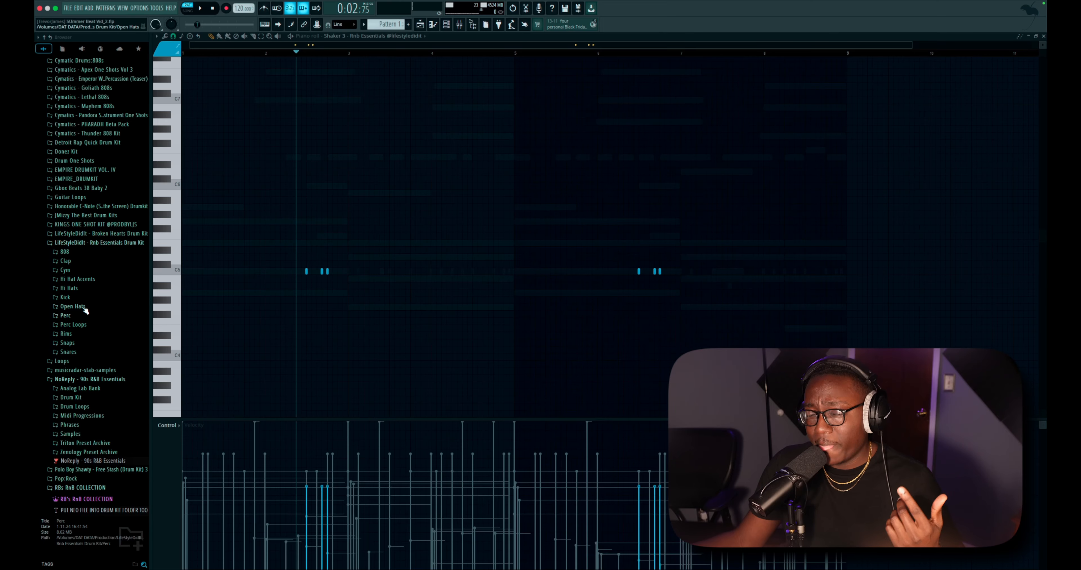